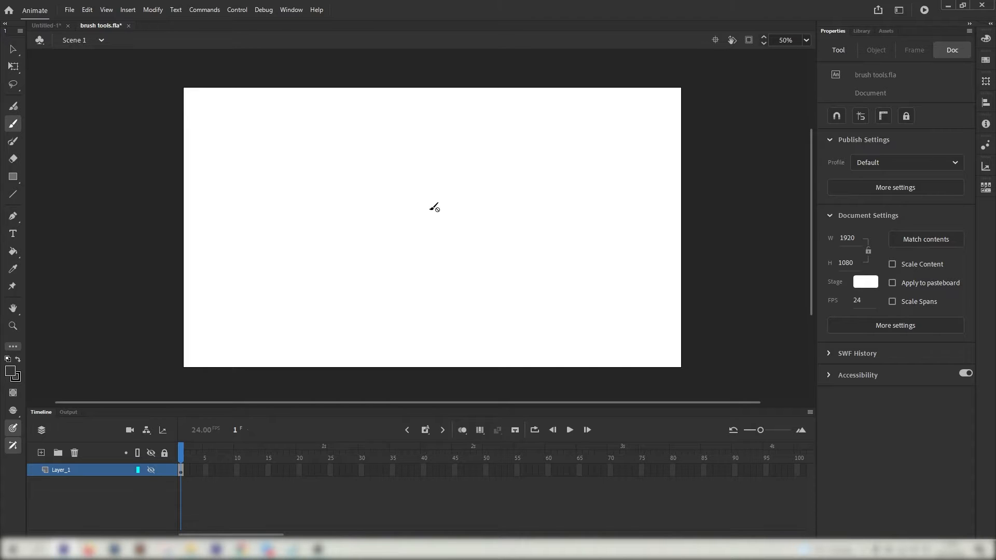
Step: Show the hidden layer containing the brush lettering and look over the extra tools available for the toolbar
click(151, 452)
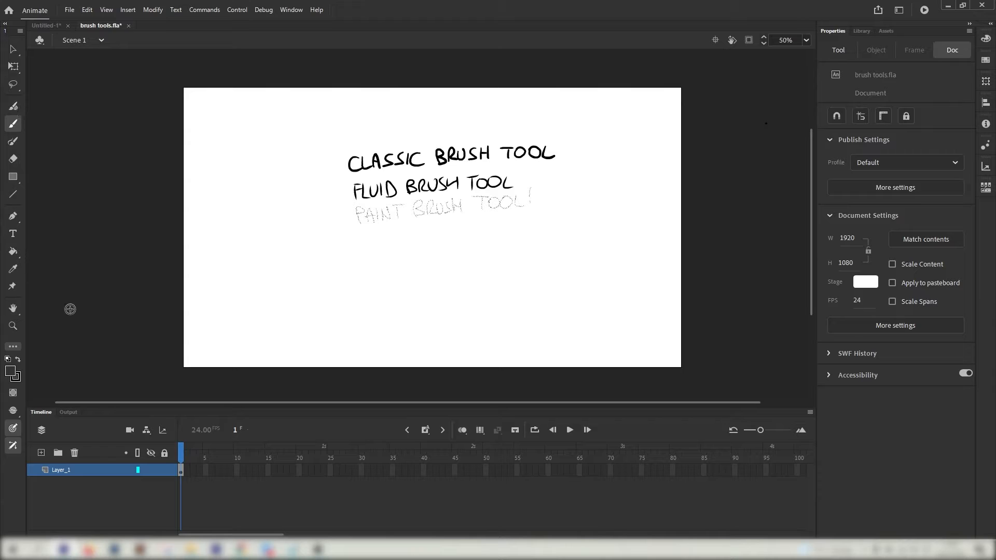
click(14, 348)
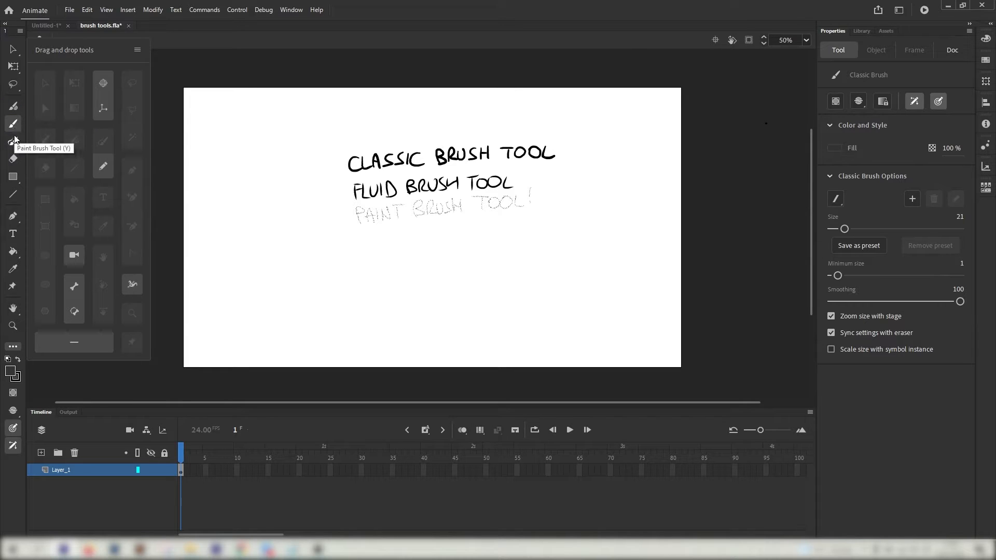
click(288, 75)
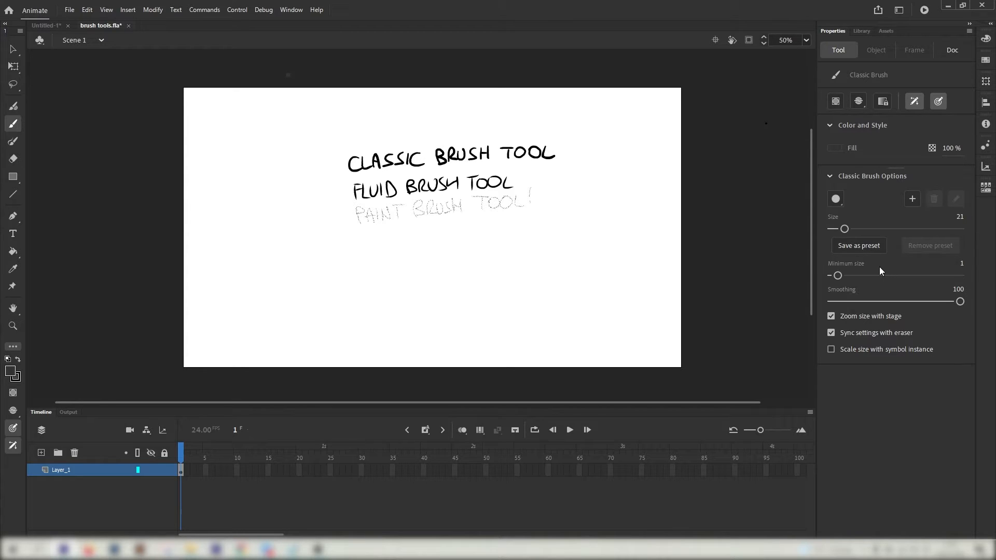
Step: Draw a straight stroke with Classic Brush pressure disabled and a wavy stroke with pressure enabled along the stage's right side
click(939, 102)
mouse_move(634, 112)
mouse_down()
mouse_move(618, 218)
mouse_move(635, 249)
mouse_move(642, 321)
mouse_up()
click(939, 101)
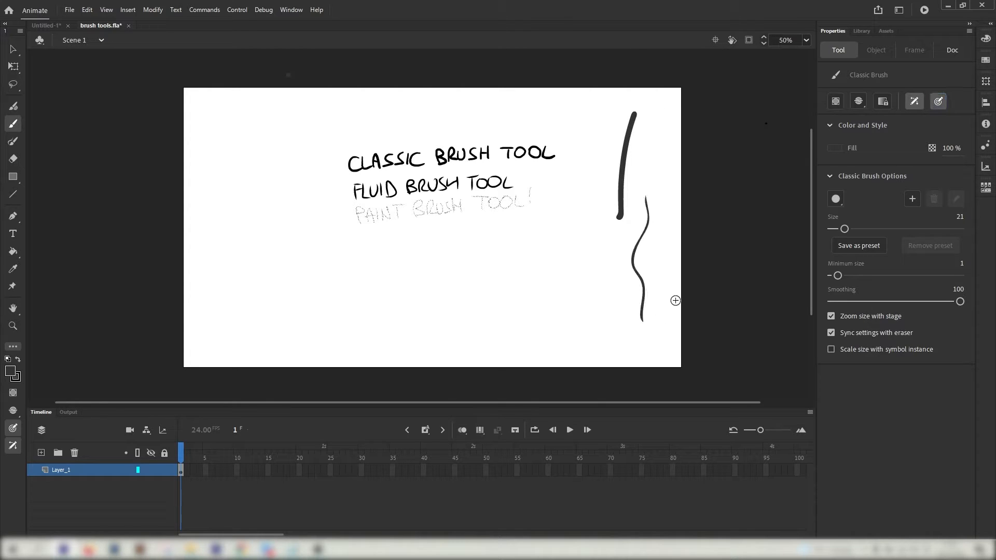
Step: With pressure disabled, draw one wavy stroke below the lettering at smoothing 100 and another beneath it at smoothing 0
click(939, 101)
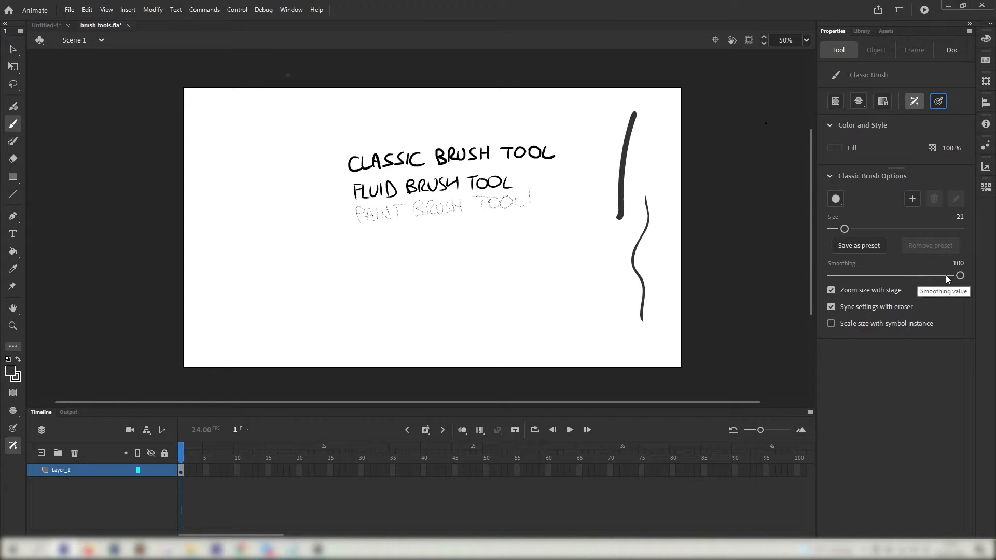
mouse_move(425, 275)
mouse_down()
mouse_move(468, 260)
mouse_move(525, 278)
mouse_move(581, 310)
mouse_up()
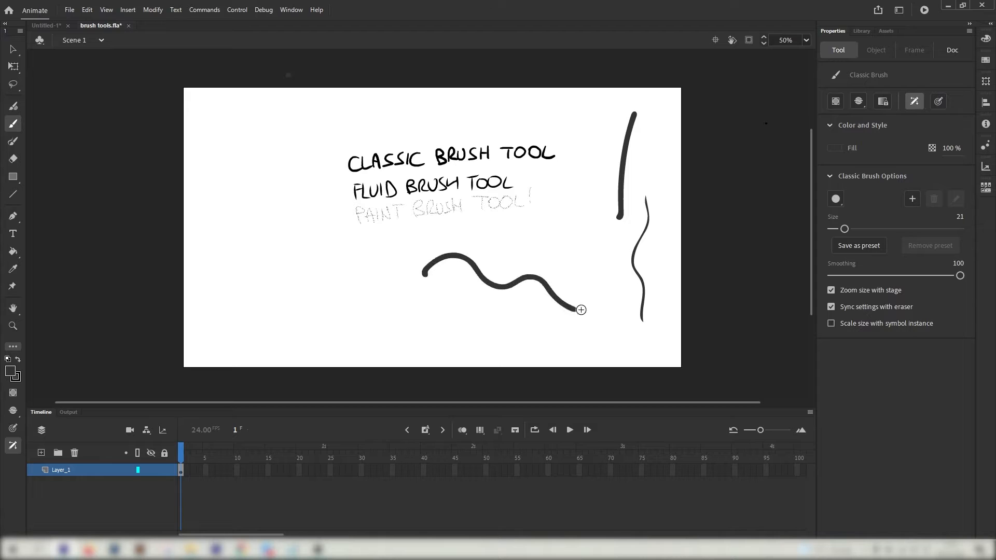
drag(843, 276, 831, 276)
mouse_move(436, 312)
mouse_down()
mouse_move(463, 312)
mouse_move(553, 349)
mouse_up()
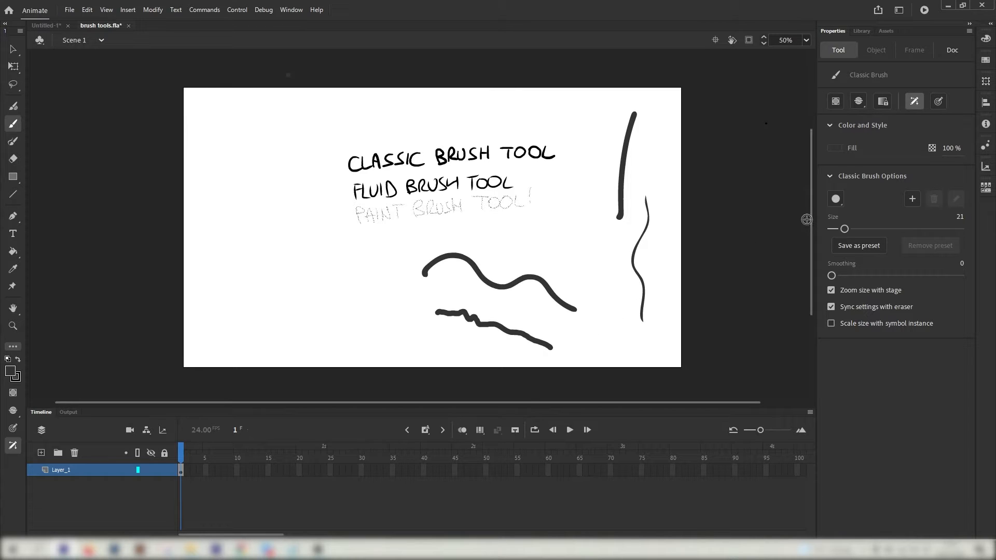
Step: Draw a curvy stroke in the stage's lower-left area with the upright oval nib and view the custom nib options
click(835, 201)
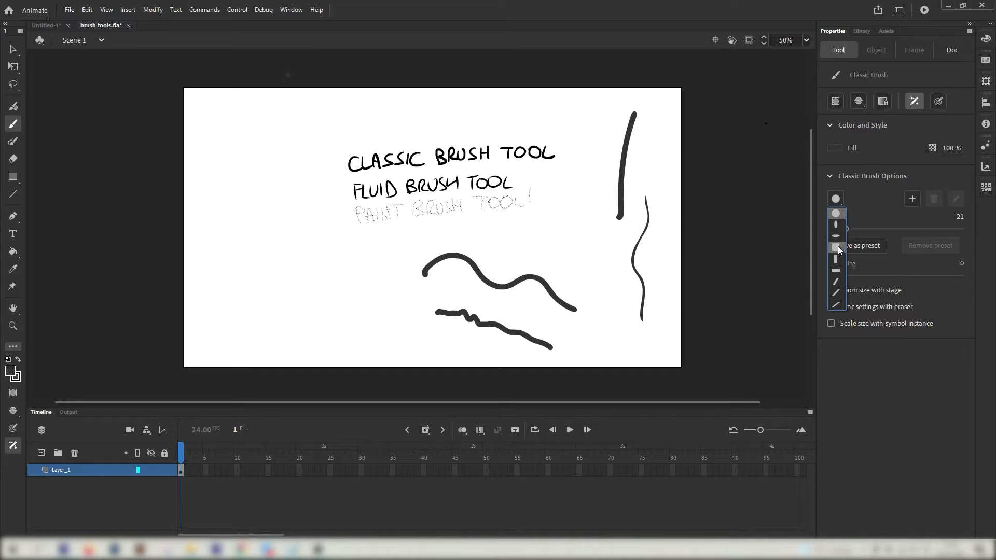
click(833, 223)
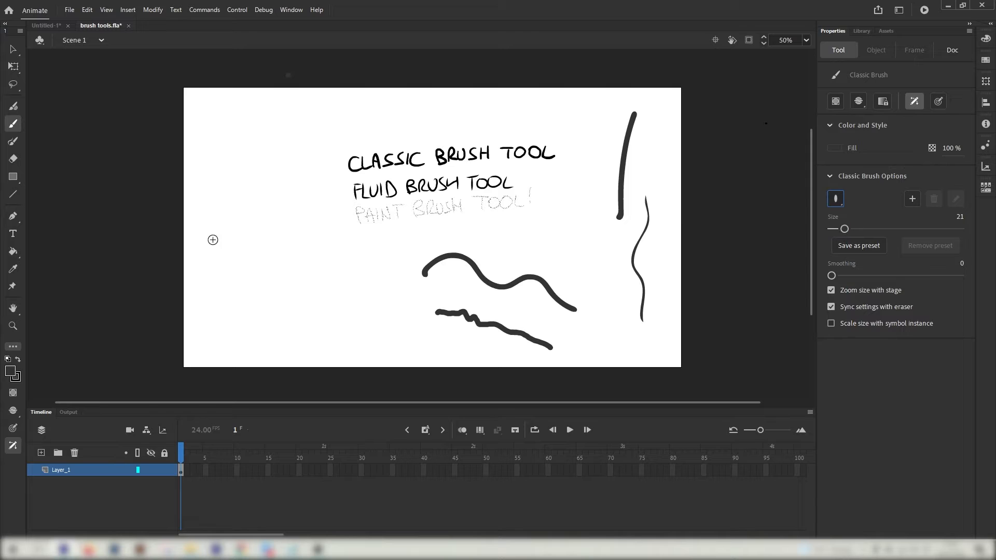
mouse_move(225, 228)
mouse_down()
mouse_move(250, 317)
mouse_move(320, 341)
mouse_up()
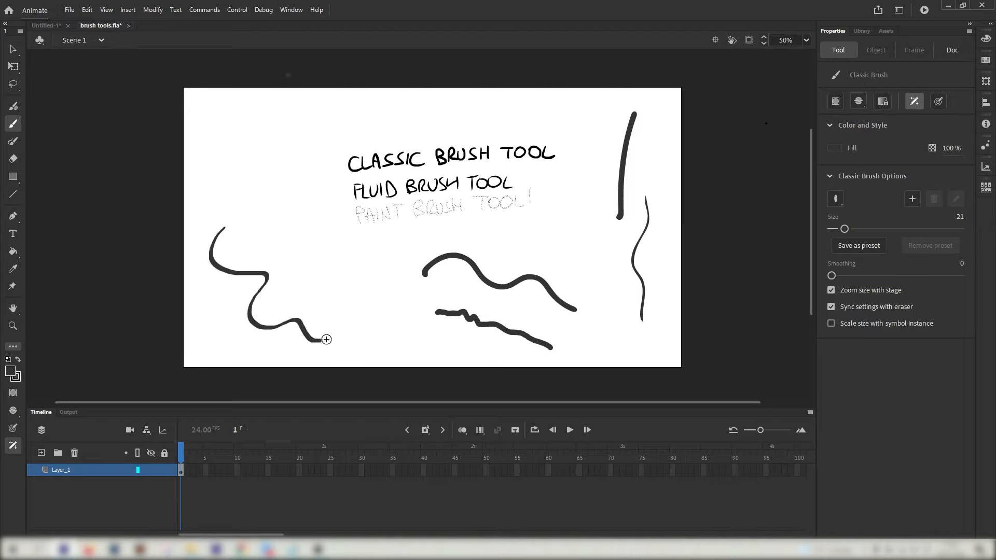
click(914, 199)
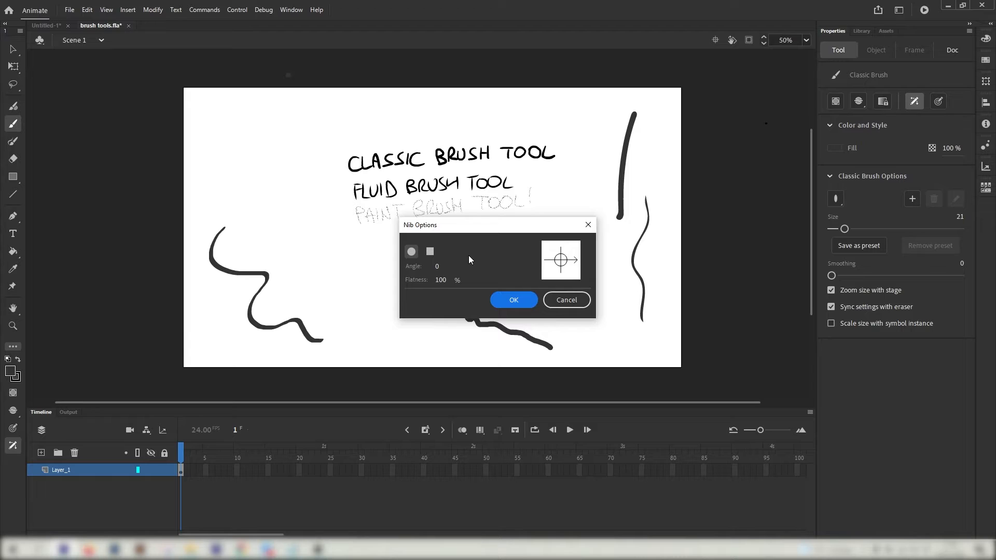
key(Return)
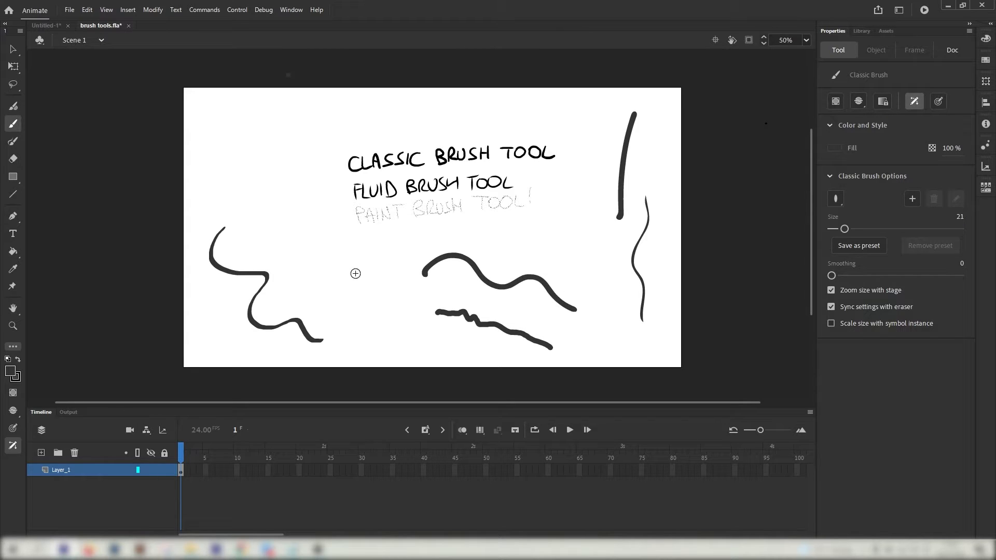
Step: Draw a curvy stroke in object drawing mode beside the oval-nib stroke and compare its selection with the upper smooth wave's
click(13, 393)
drag(294, 228, 368, 295)
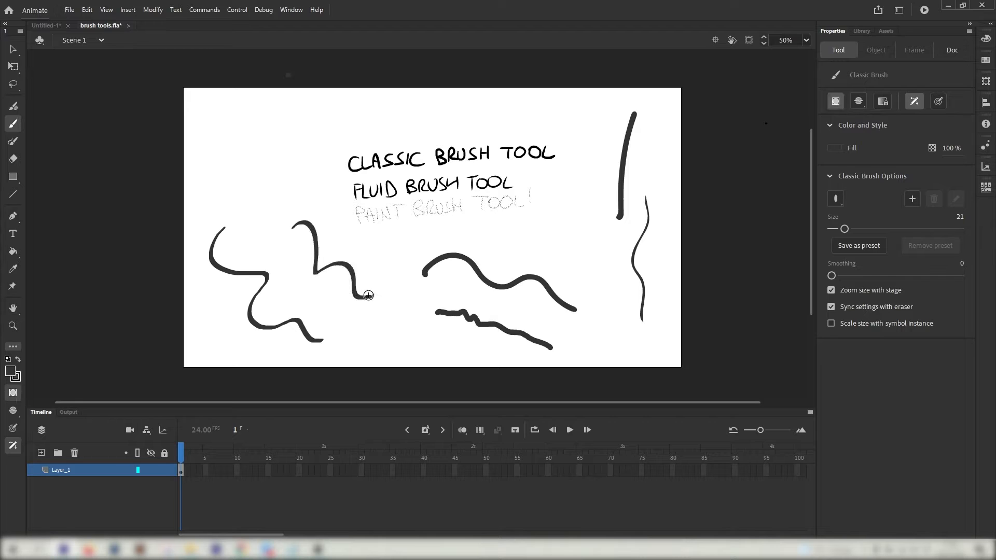
click(13, 49)
click(316, 254)
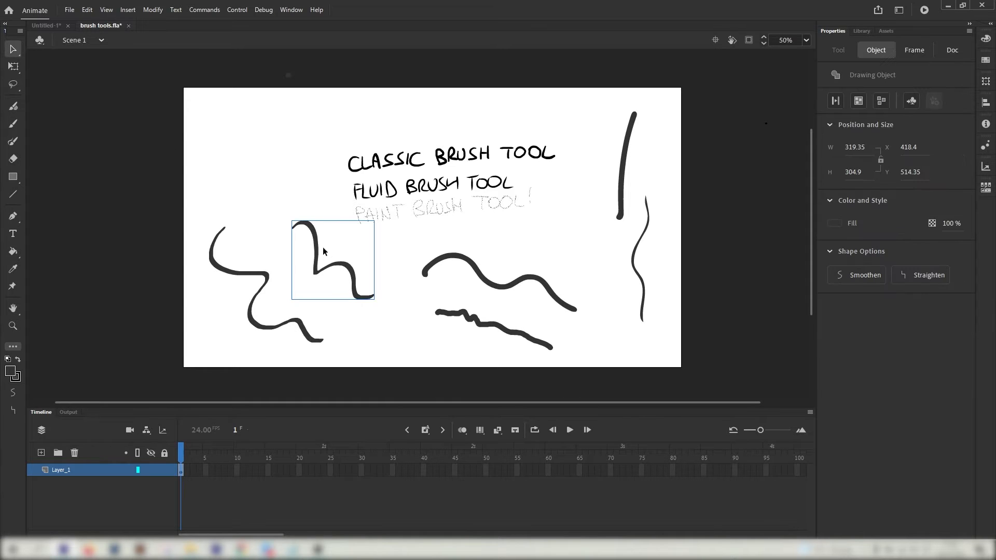
click(460, 255)
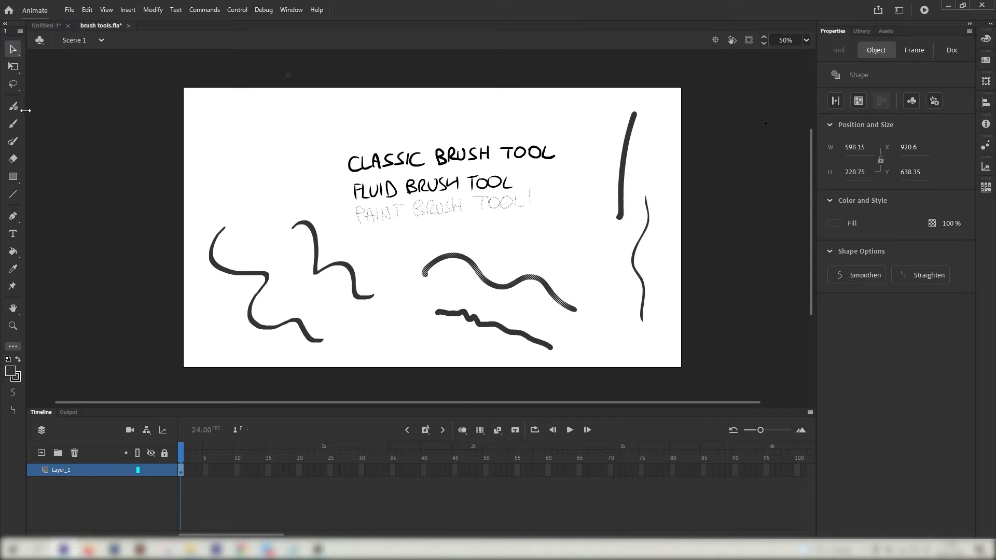
Step: Draw two overlapping circles in the stage's upper-left area with object drawing off, and another overlapping pair below with it on
click(13, 123)
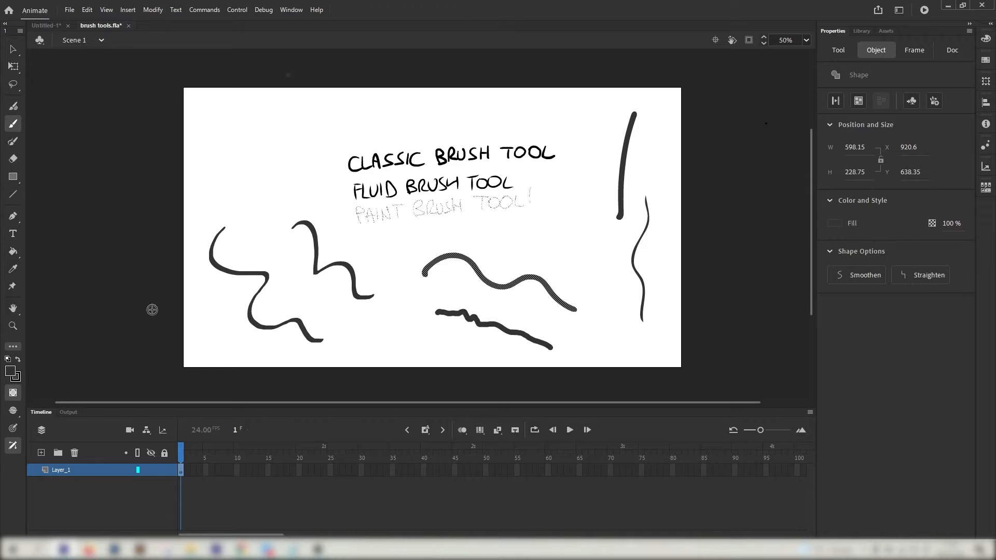
click(836, 51)
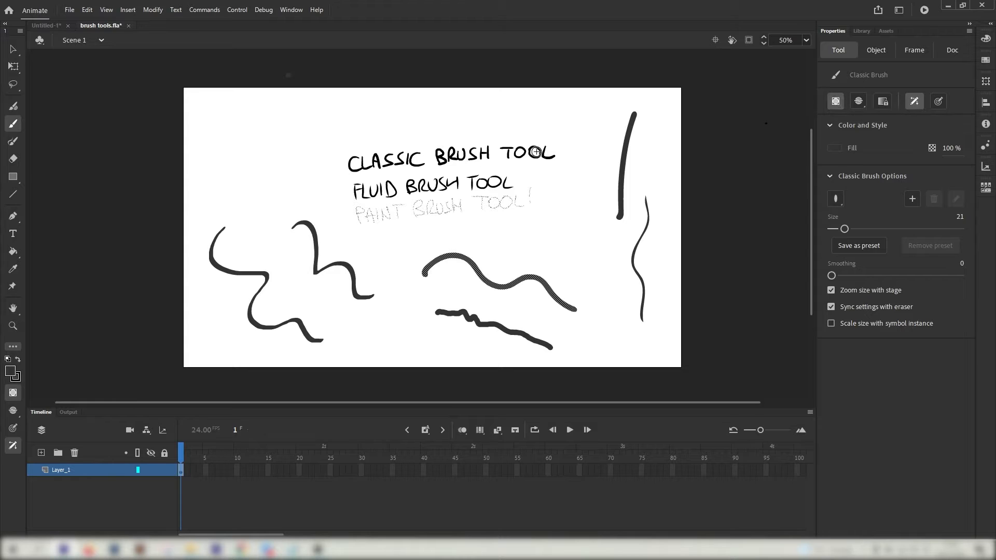
click(835, 103)
click(834, 103)
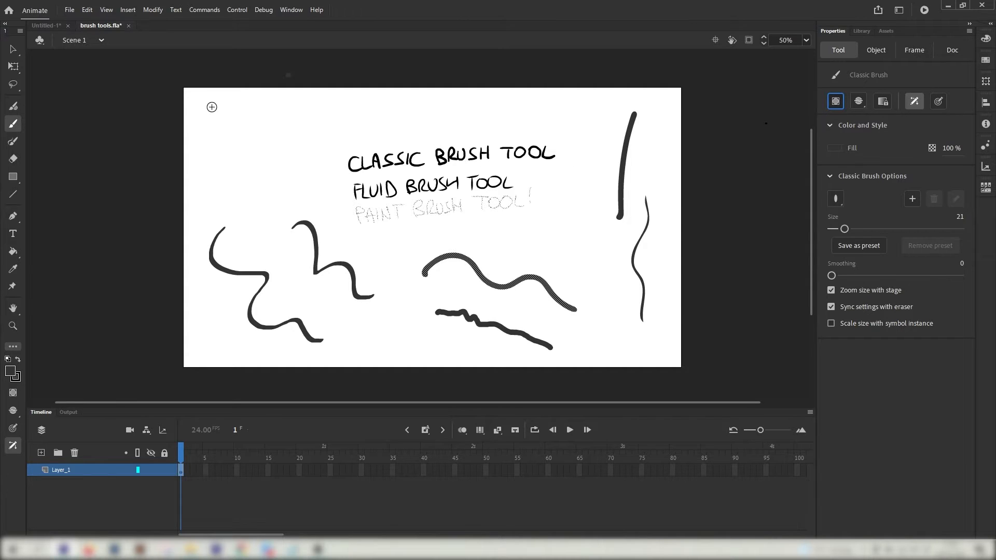
mouse_move(224, 120)
mouse_down()
mouse_move(255, 136)
mouse_move(262, 117)
mouse_up()
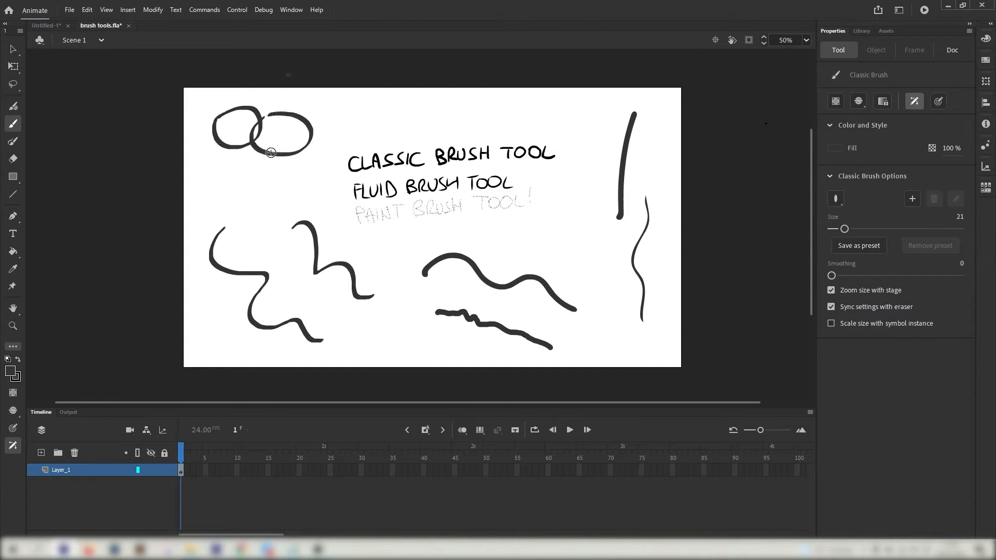
click(834, 103)
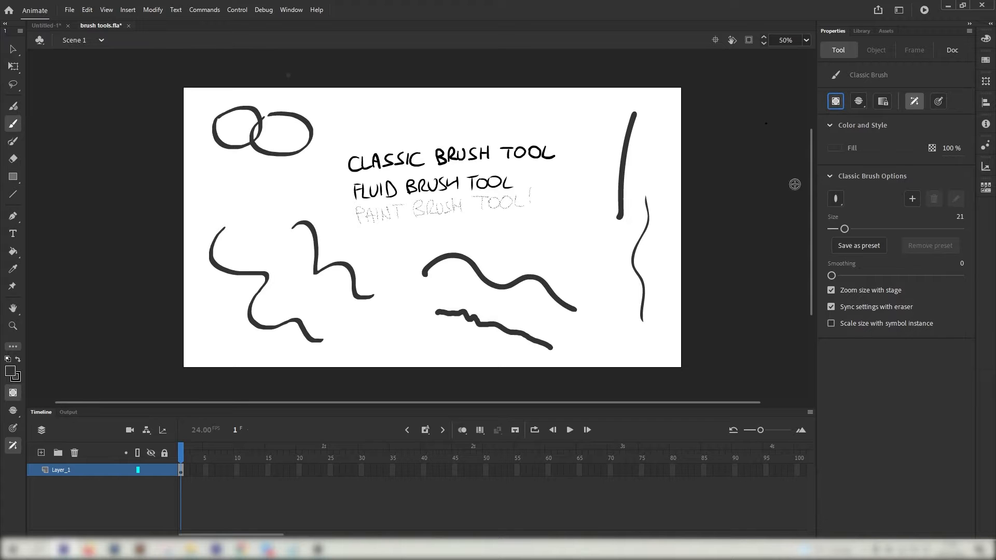
mouse_move(224, 170)
mouse_down()
mouse_move(211, 193)
mouse_move(248, 171)
mouse_move(286, 193)
mouse_move(249, 210)
mouse_up()
Step: Move the upper merged circles together as one shape, and separate the two circles drawn as objects below them
key(v)
double_click(257, 115)
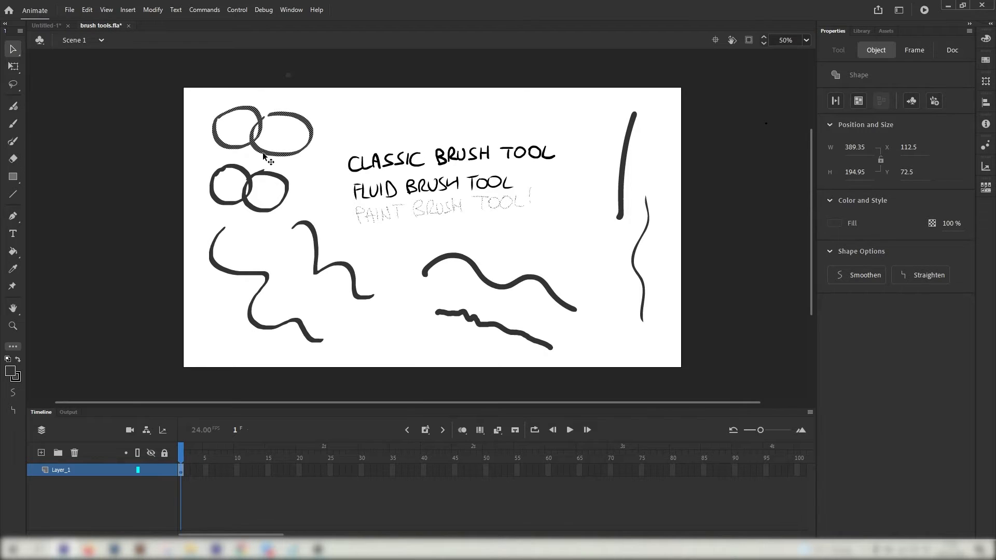
mouse_move(262, 153)
mouse_down()
mouse_move(350, 145)
mouse_move(274, 129)
mouse_up()
click(289, 210)
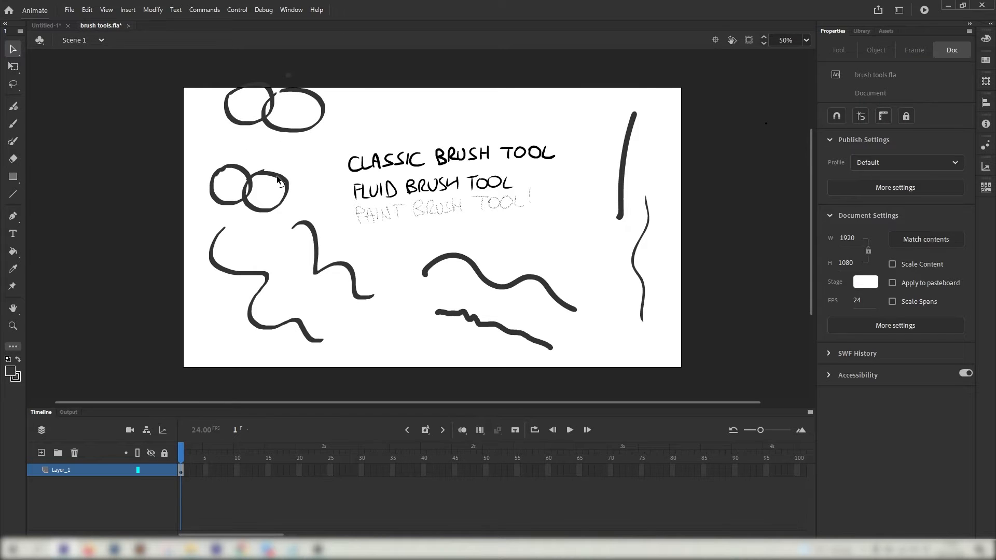
drag(278, 180, 310, 179)
mouse_move(245, 179)
mouse_down()
mouse_move(244, 170)
mouse_move(250, 178)
mouse_up()
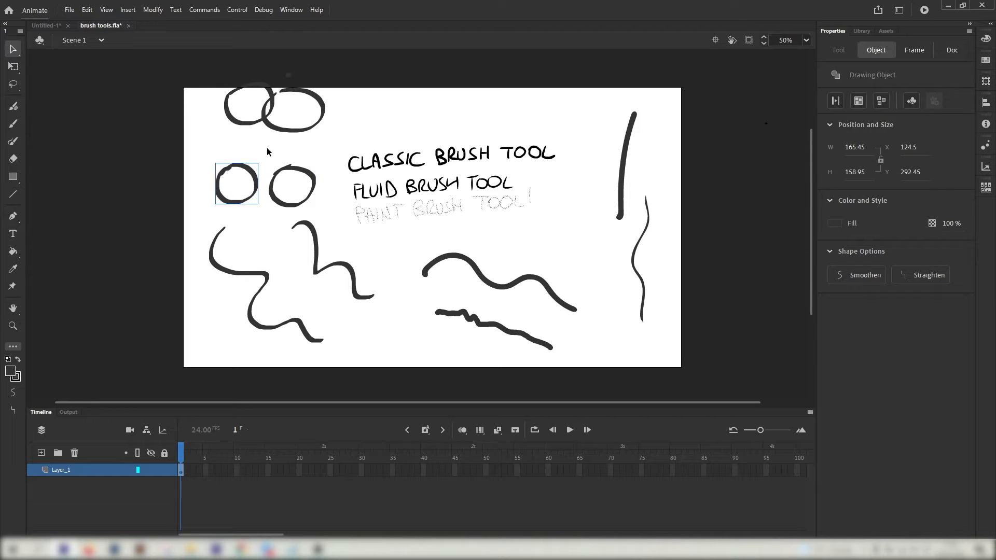
click(277, 163)
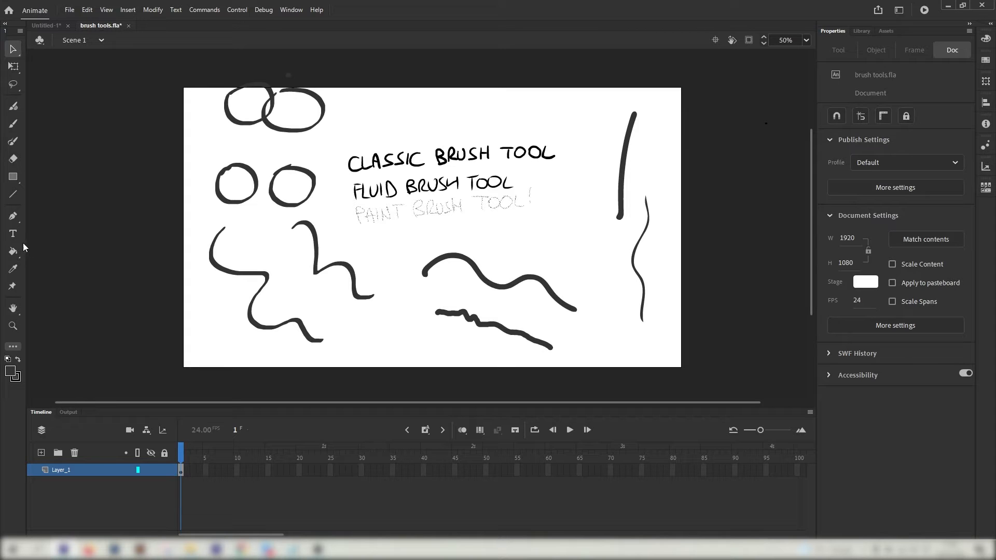
Step: Turn off object drawing for the Classic Brush and delete all test strokes and circles around the lettering
click(14, 125)
click(835, 101)
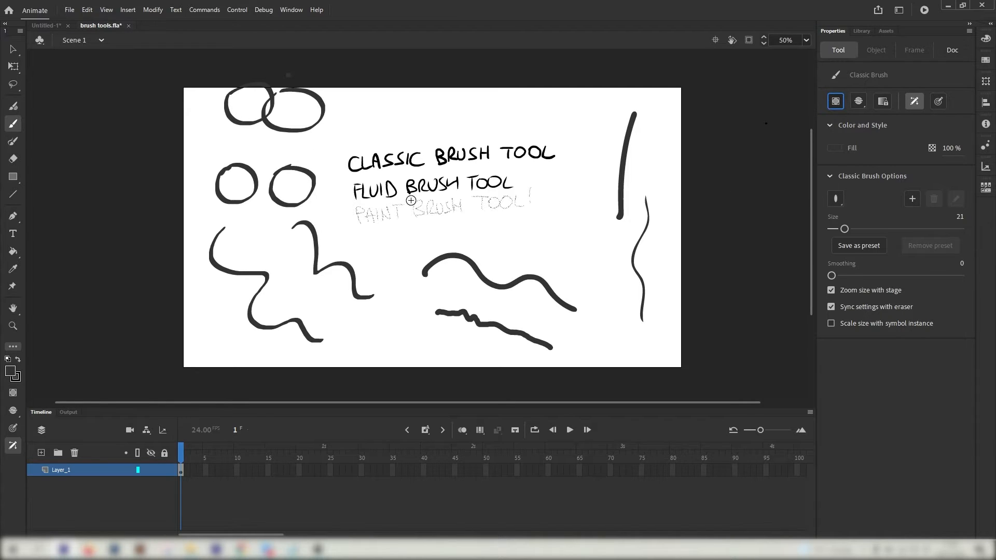
key(v)
mouse_move(179, 82)
mouse_down()
mouse_move(260, 267)
mouse_move(336, 374)
mouse_move(375, 375)
mouse_up()
key(Delete)
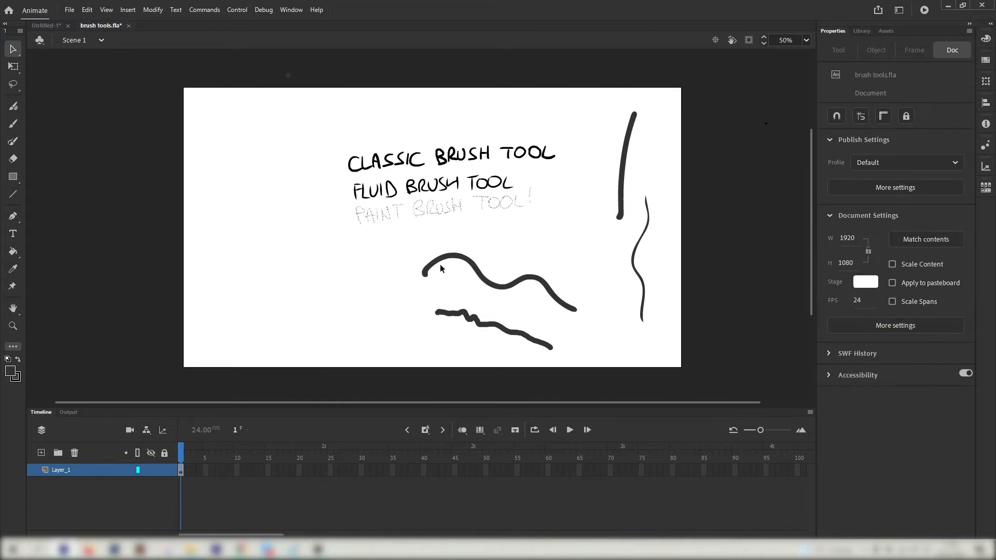
drag(410, 251, 666, 403)
key(Delete)
mouse_move(689, 348)
mouse_down()
mouse_move(607, 91)
mouse_move(604, 103)
mouse_up()
key(Delete)
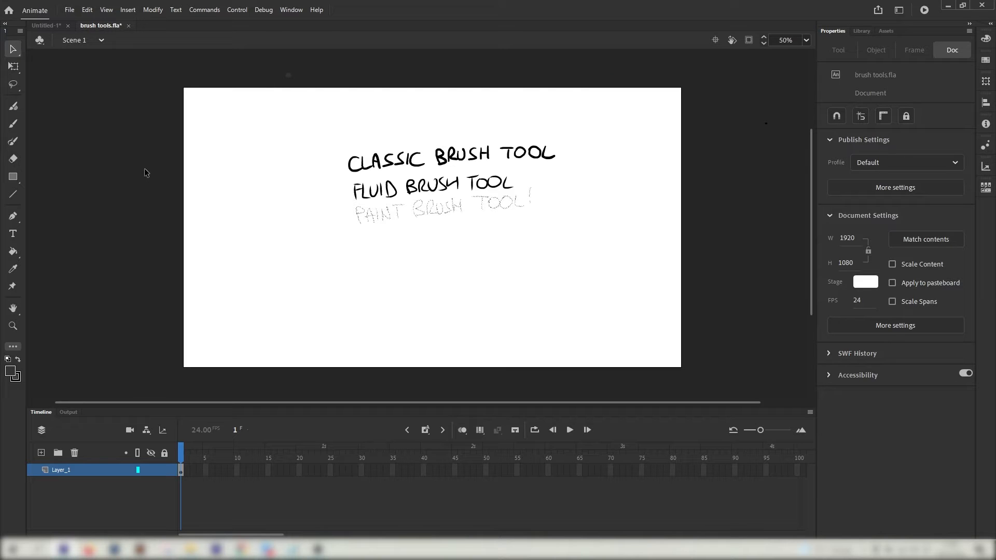
Step: Draw a long wavy Fluid Brush stroke across the stage below the lettering and a shorter one beneath it
click(13, 107)
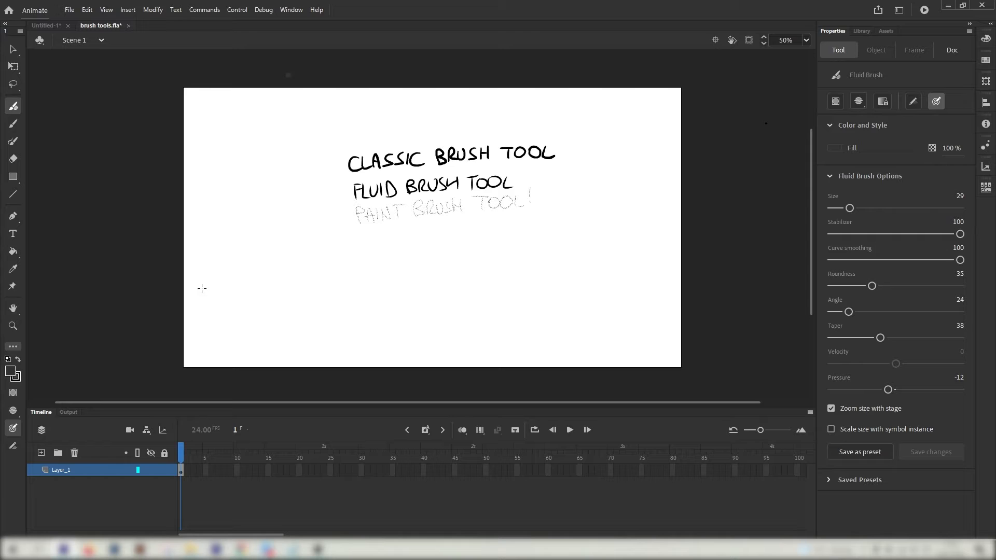
mouse_move(202, 288)
mouse_down()
mouse_move(218, 269)
mouse_move(262, 284)
mouse_move(337, 266)
mouse_move(479, 258)
mouse_move(543, 284)
mouse_move(581, 269)
mouse_move(632, 288)
mouse_move(673, 285)
mouse_up()
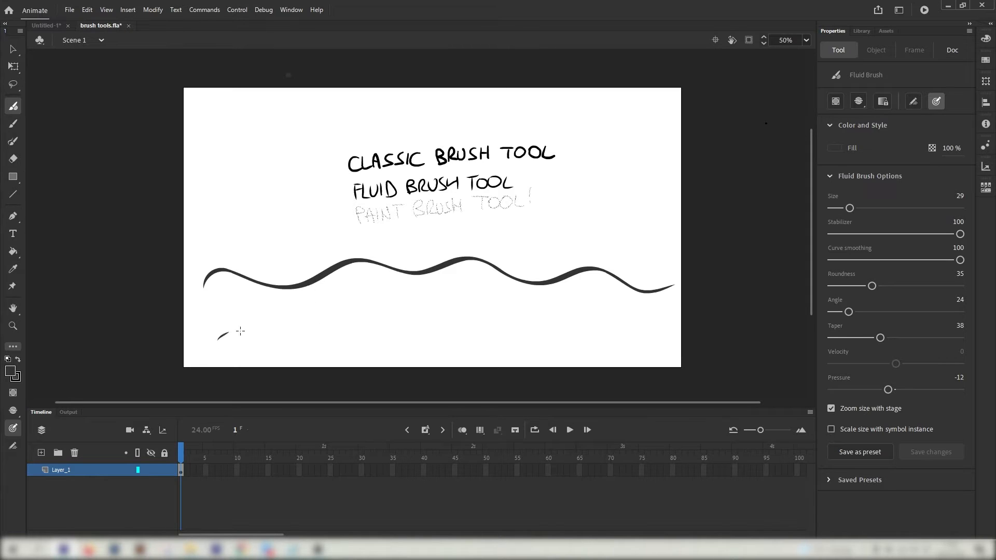
mouse_move(241, 331)
mouse_down()
mouse_move(344, 335)
mouse_move(429, 324)
mouse_up()
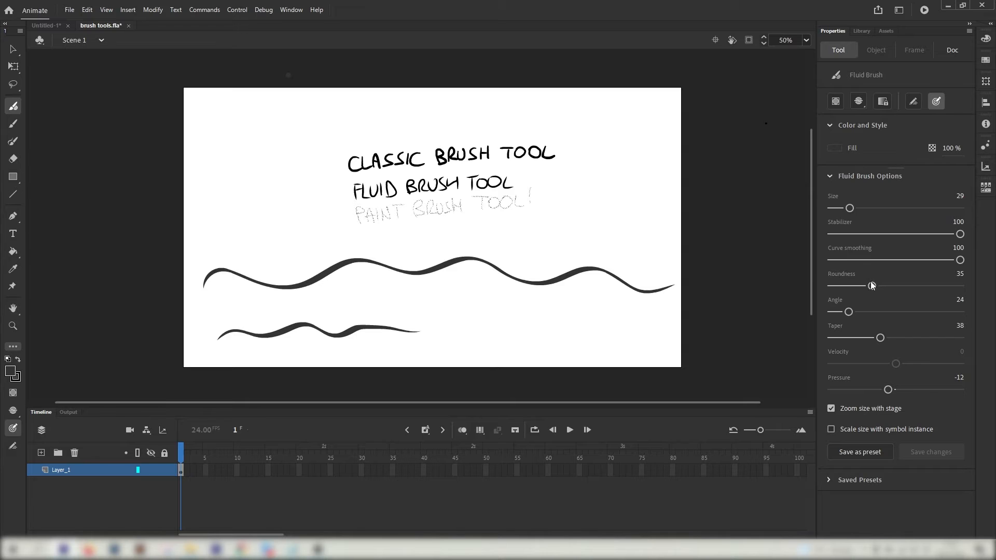
Step: Draw Fluid Brush test strokes below, beside and above the lettering while changing the roundness to 5 and the angle to 116
drag(872, 286, 861, 285)
mouse_move(490, 303)
mouse_down()
mouse_move(494, 327)
mouse_move(545, 340)
mouse_up()
drag(627, 152, 667, 277)
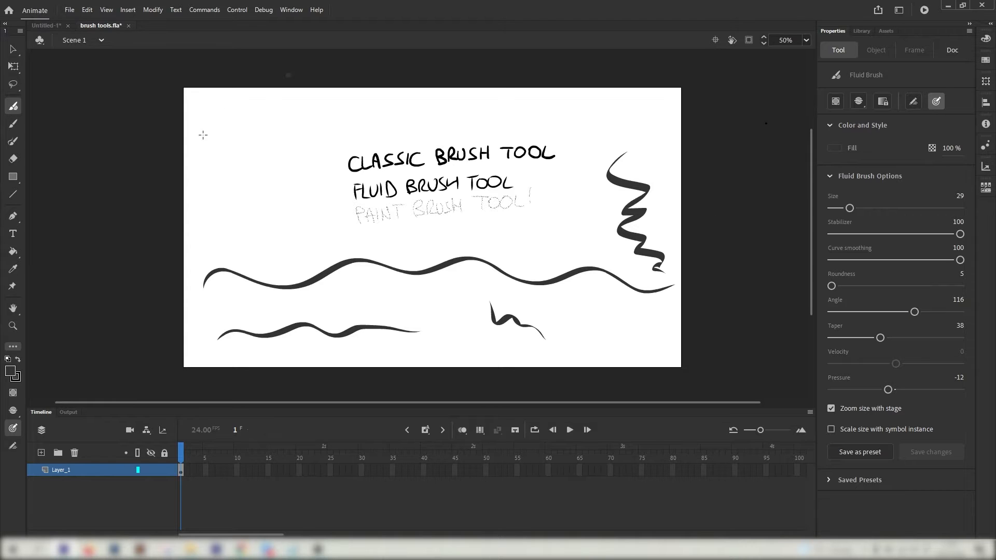
mouse_move(203, 135)
mouse_down()
mouse_move(225, 126)
mouse_move(237, 184)
mouse_move(260, 154)
mouse_move(321, 120)
mouse_move(407, 123)
mouse_move(479, 108)
mouse_move(742, 134)
mouse_up()
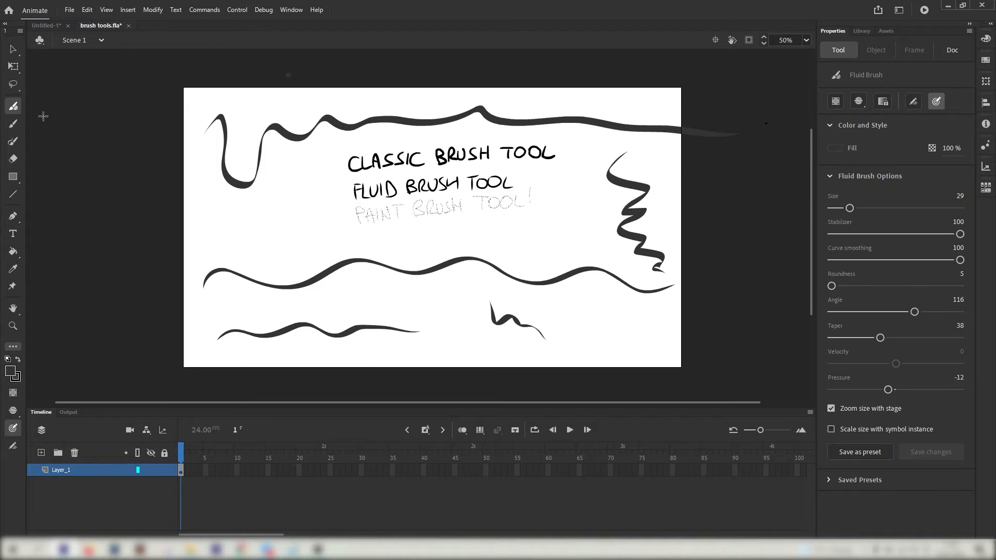
Step: Draw a wavy Classic Brush stroke just below the lettering with smoothing set to 100 and pressure enabled
click(11, 125)
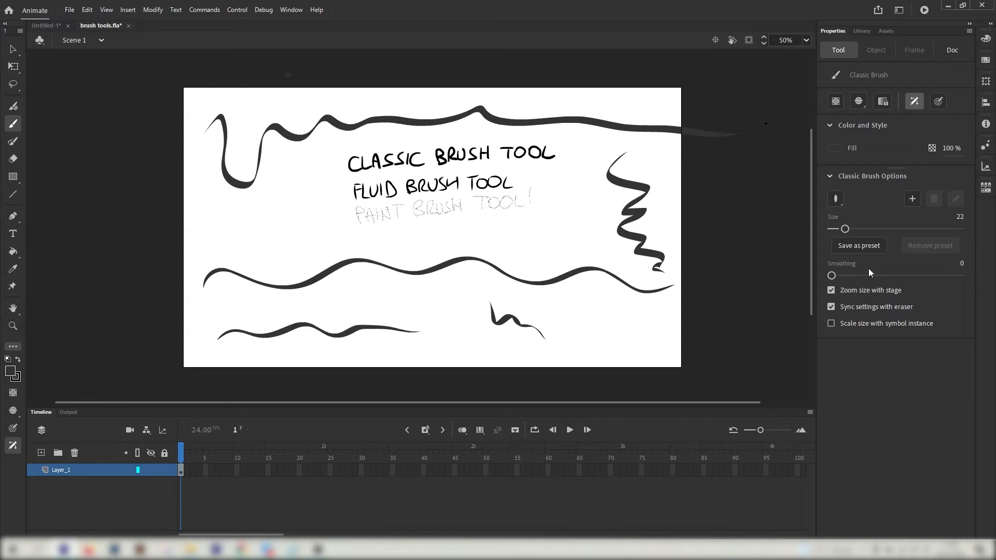
drag(833, 276, 960, 275)
click(938, 101)
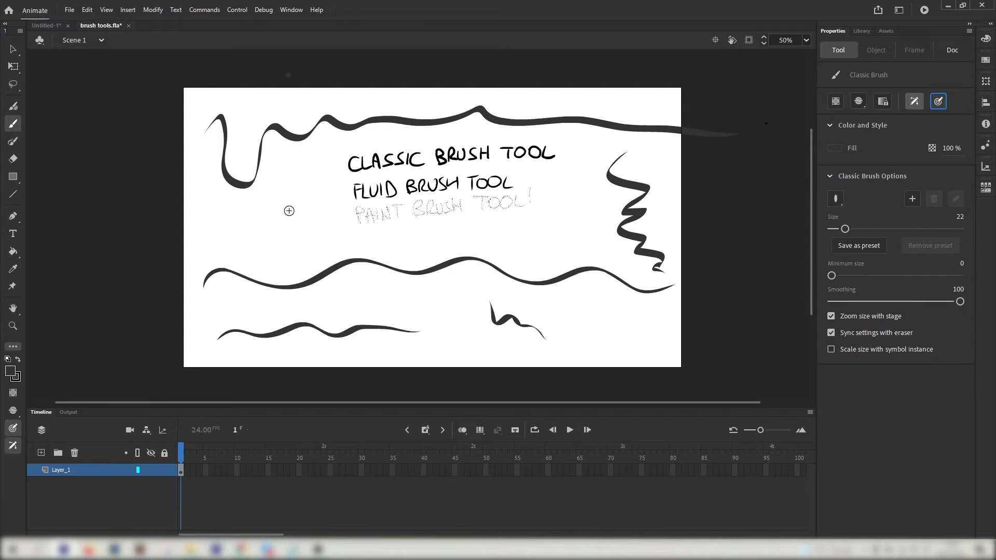
drag(245, 244, 549, 248)
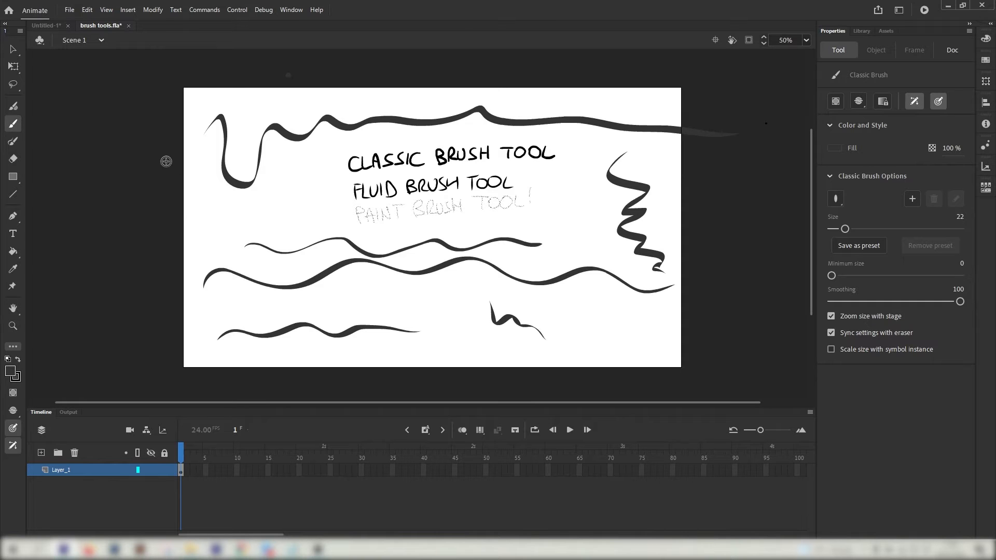
Step: Delete all the test strokes above, below and beside the lettering, keeping only the three handwritten tool names
click(15, 143)
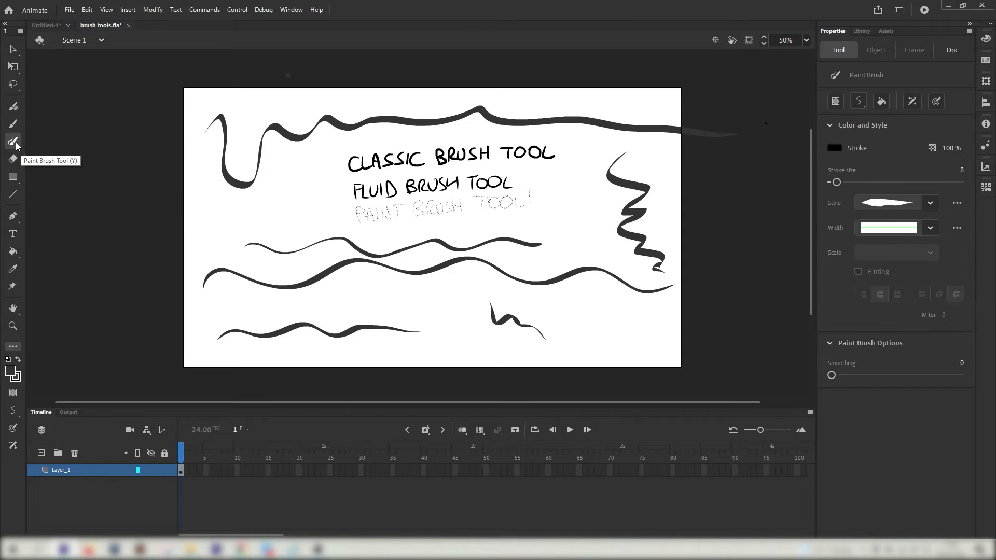
key(v)
mouse_move(162, 88)
mouse_down()
mouse_move(230, 230)
mouse_move(326, 384)
mouse_up()
key(Delete)
mouse_move(279, 235)
mouse_down()
mouse_move(645, 420)
mouse_move(648, 410)
mouse_up()
key(Delete)
drag(739, 343, 591, 94)
key(Delete)
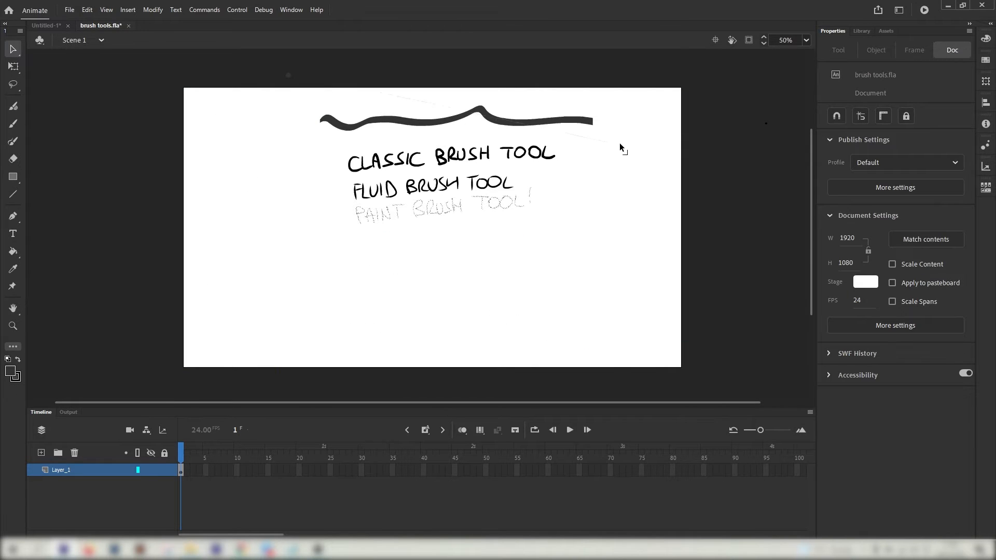
drag(296, 78, 606, 132)
key(Delete)
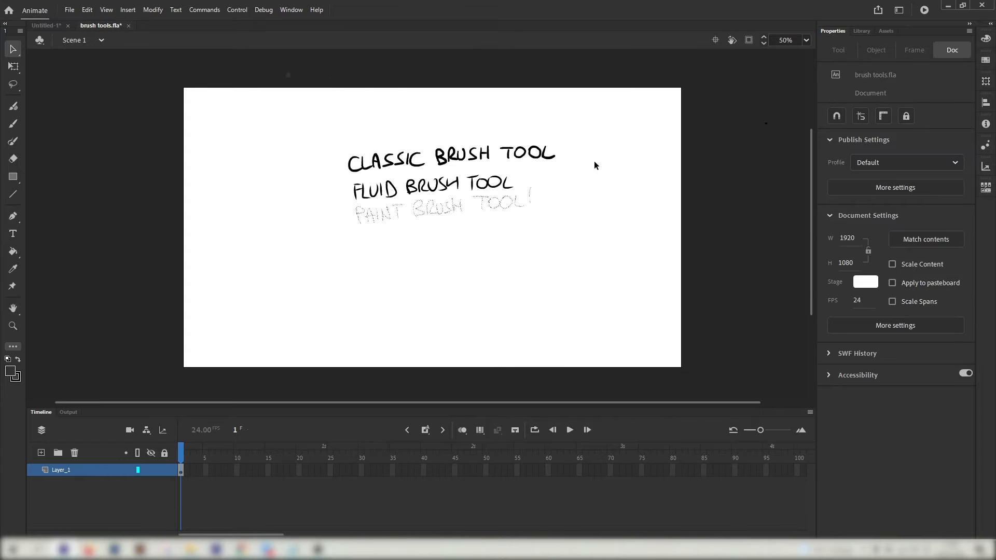
Step: Draw two wavy plain-line Paint Brush strokes of size 21 below the lettering and a short wavy Classic Brush stroke beside it
click(13, 141)
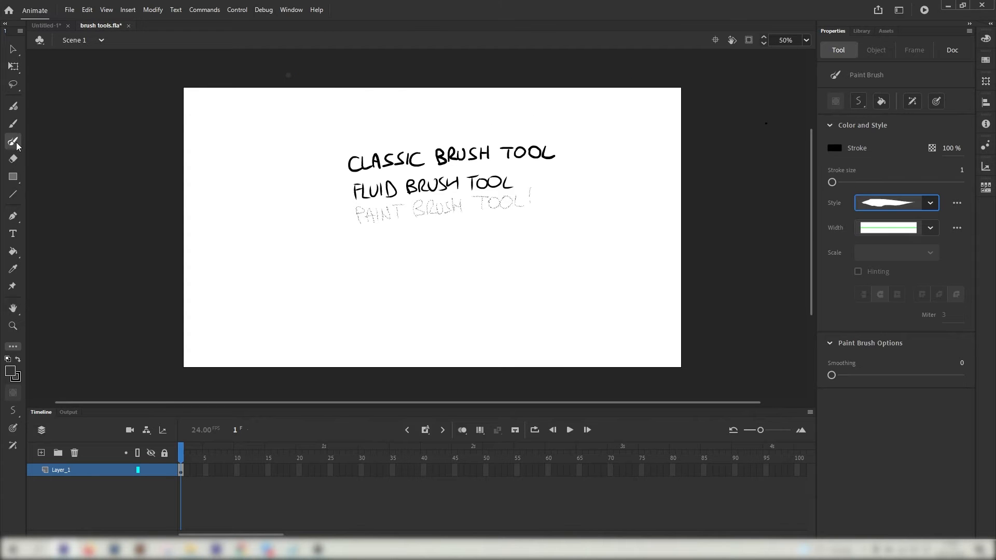
click(888, 207)
click(916, 378)
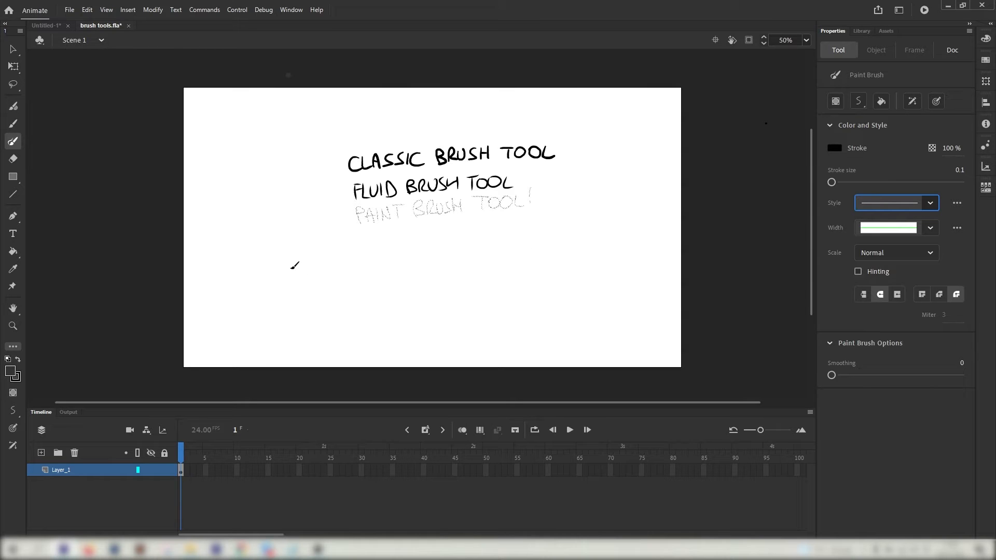
click(846, 182)
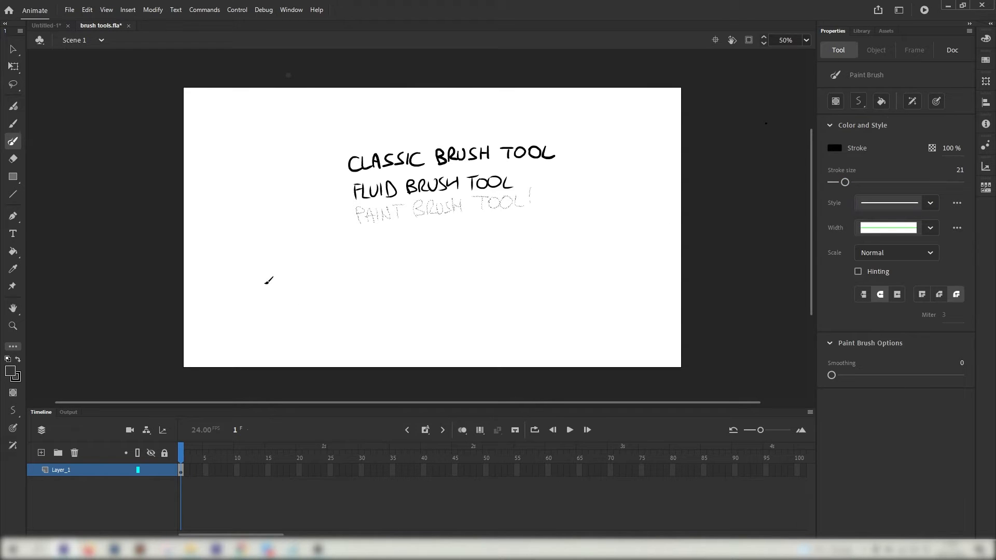
mouse_move(217, 289)
mouse_down()
mouse_move(241, 280)
mouse_move(297, 310)
mouse_move(346, 293)
mouse_move(383, 310)
mouse_move(418, 292)
mouse_move(458, 308)
mouse_move(538, 298)
mouse_up()
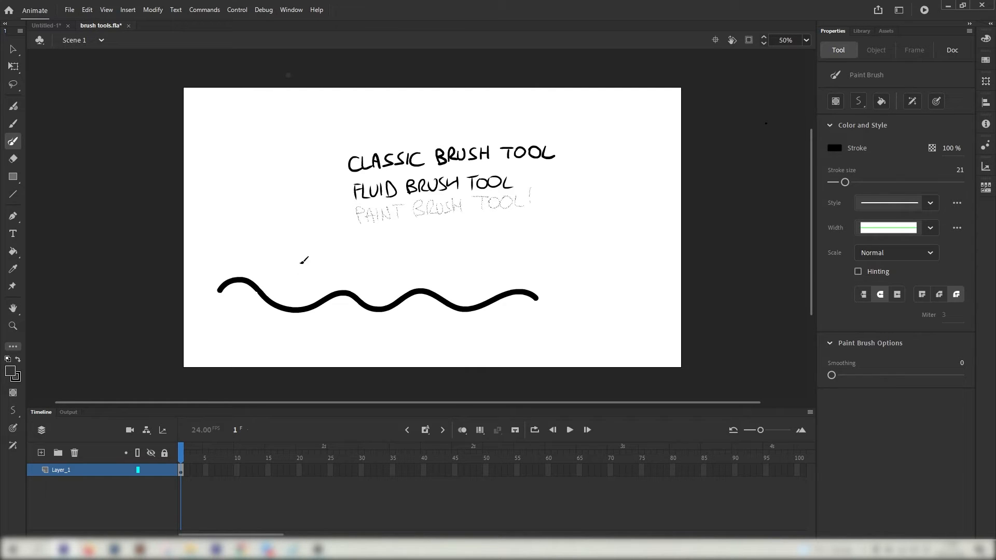
mouse_move(302, 259)
mouse_down()
mouse_move(354, 249)
mouse_move(506, 253)
mouse_up()
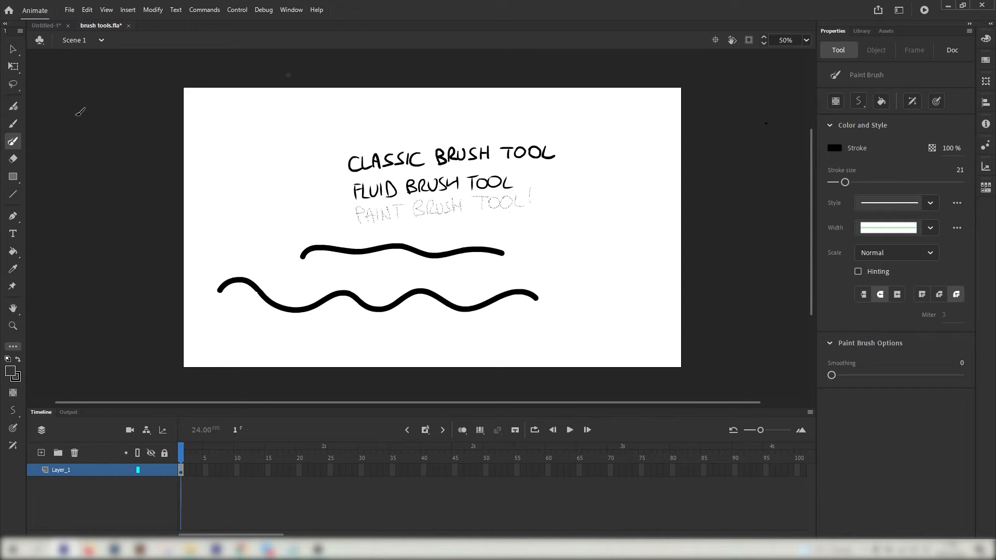
click(14, 123)
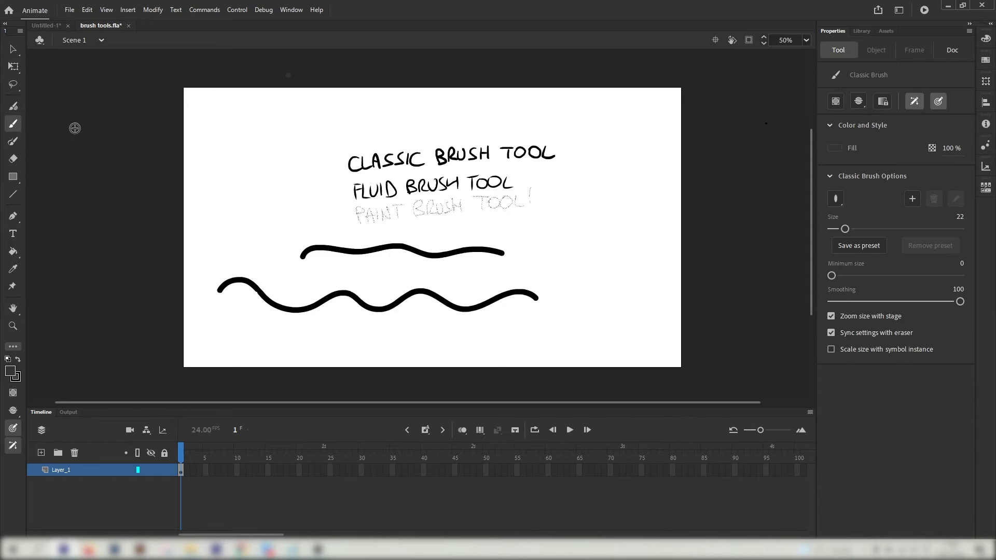
mouse_move(193, 204)
mouse_down()
mouse_move(237, 206)
mouse_move(289, 200)
mouse_move(325, 213)
mouse_up()
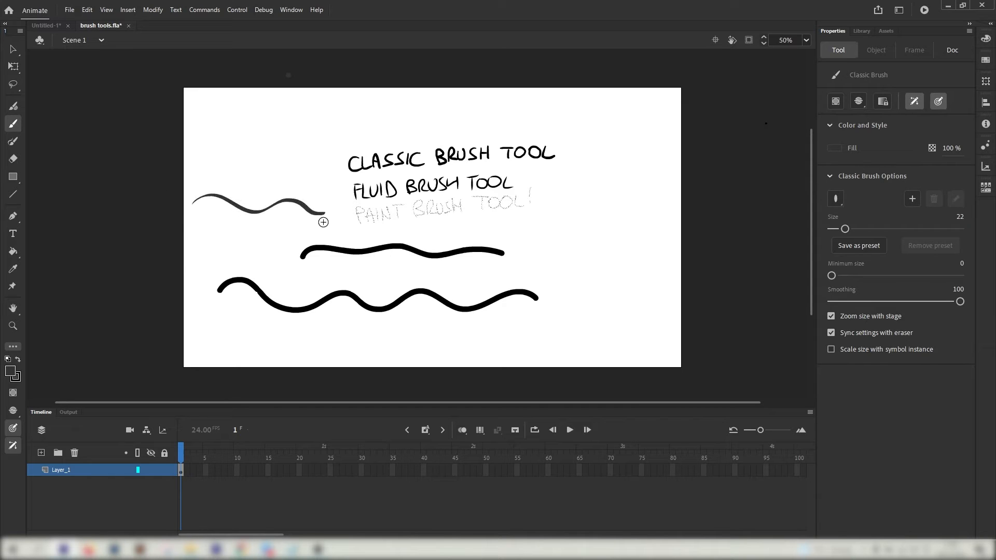
Step: Reshape the Classic Brush stroke with the Subselection tool, moving its outline anchor points apart to widen the first downward slope
click(13, 326)
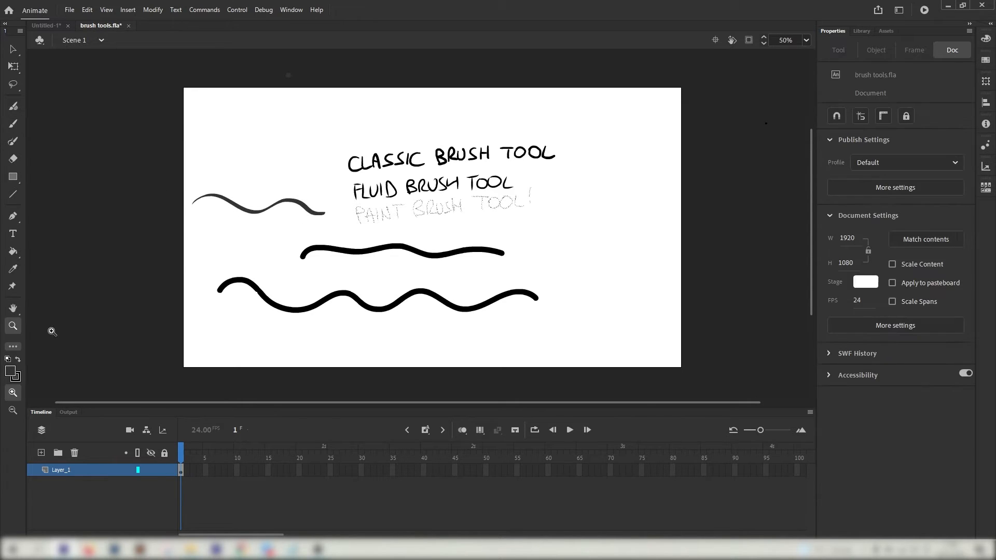
click(283, 269)
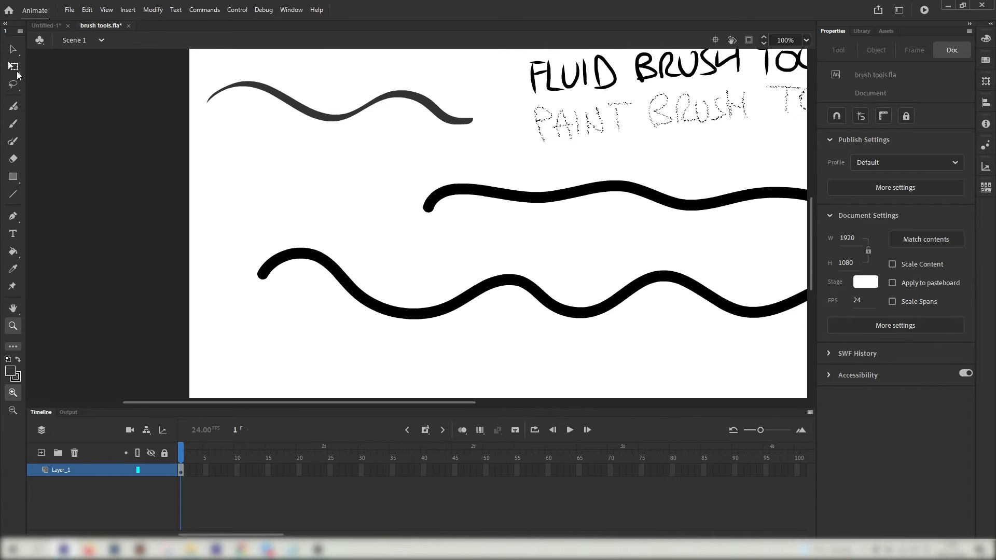
click(12, 50)
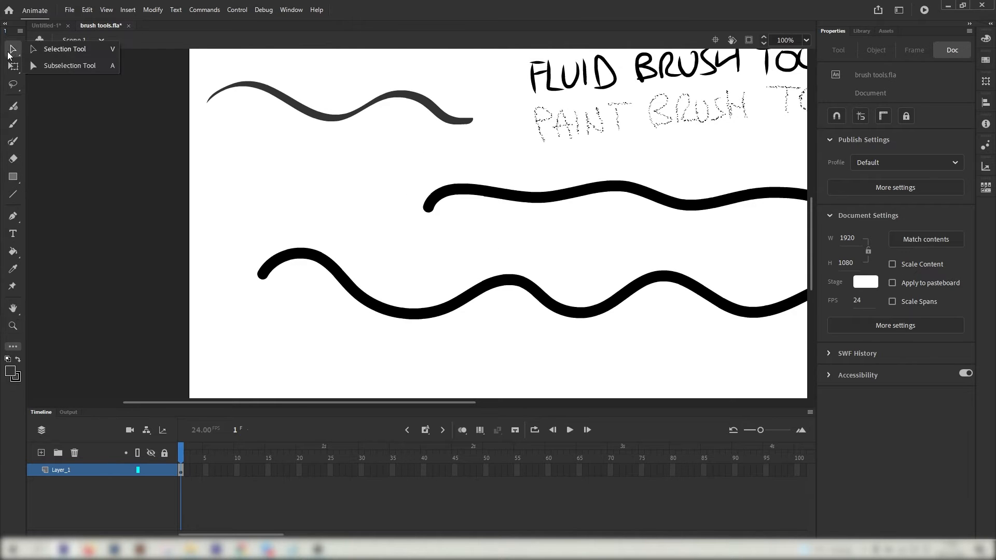
click(72, 66)
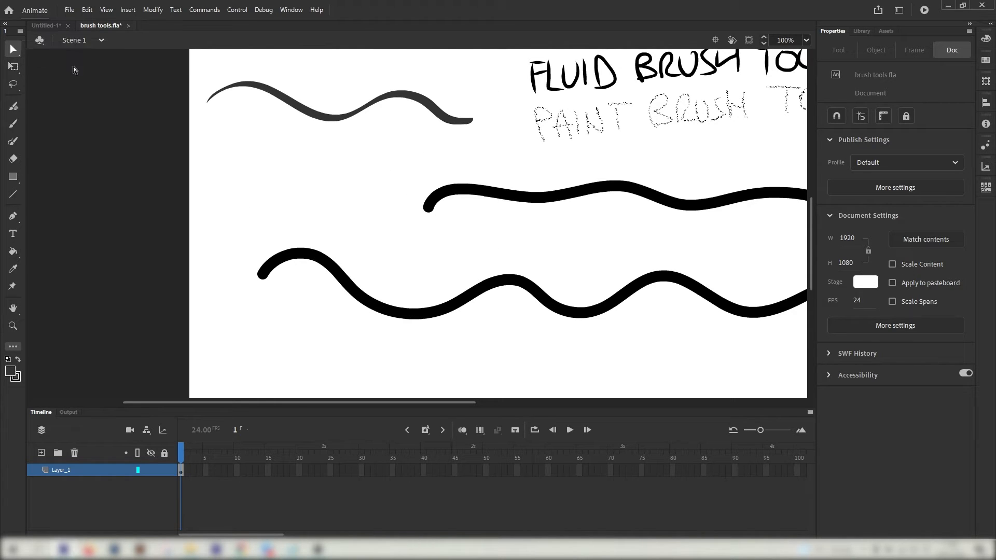
click(311, 119)
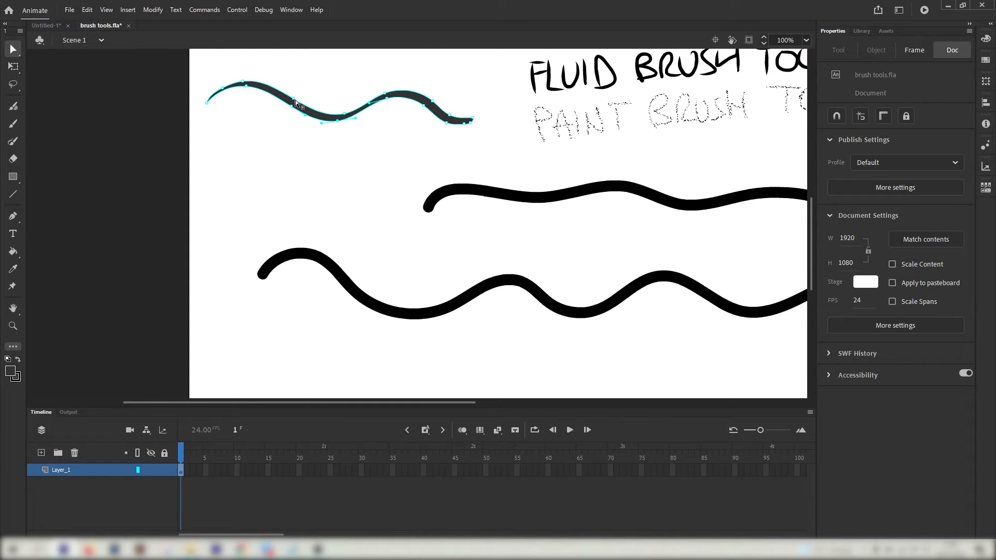
drag(291, 106, 292, 126)
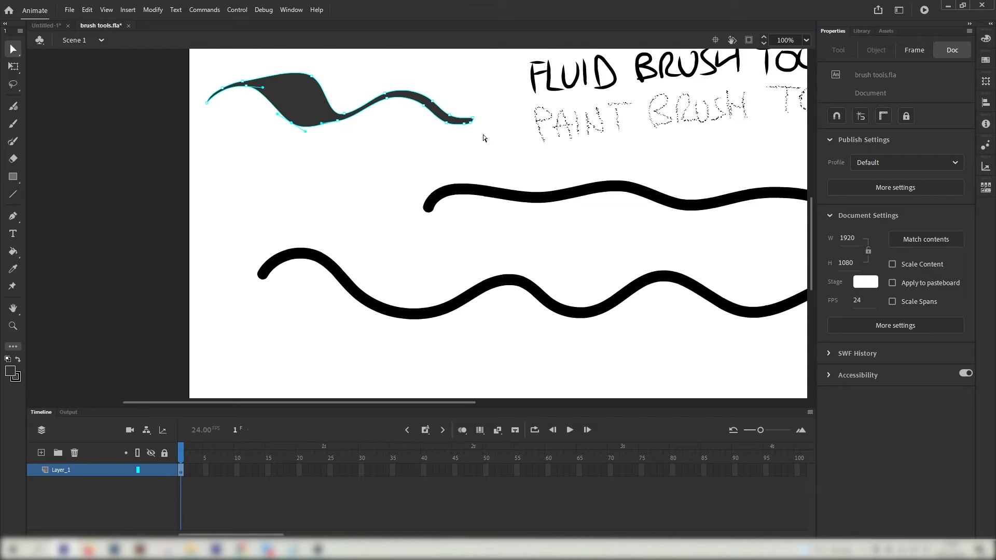
Step: Reshape the lower Paint Brush stroke by moving its first crest anchor point up and the following anchor point down
click(324, 265)
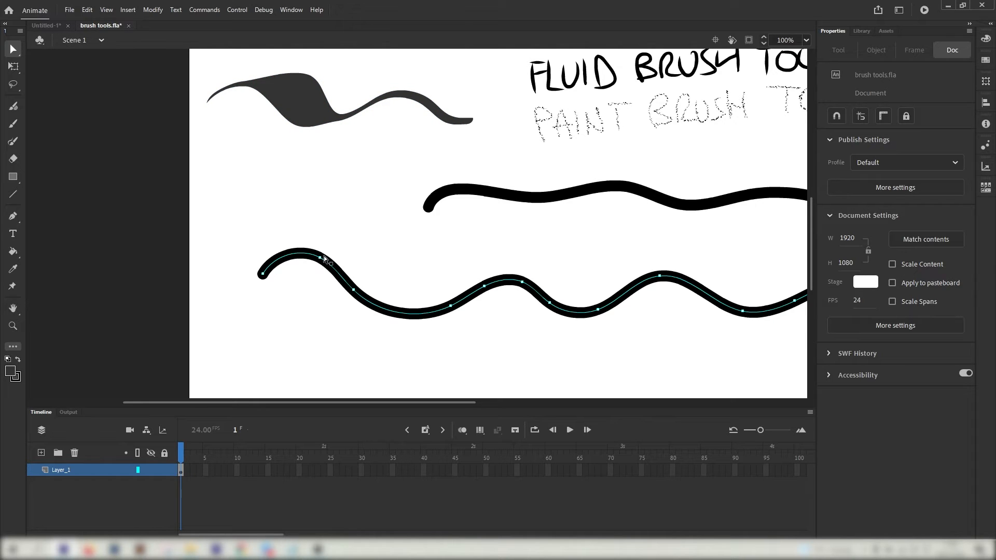
drag(322, 260, 322, 235)
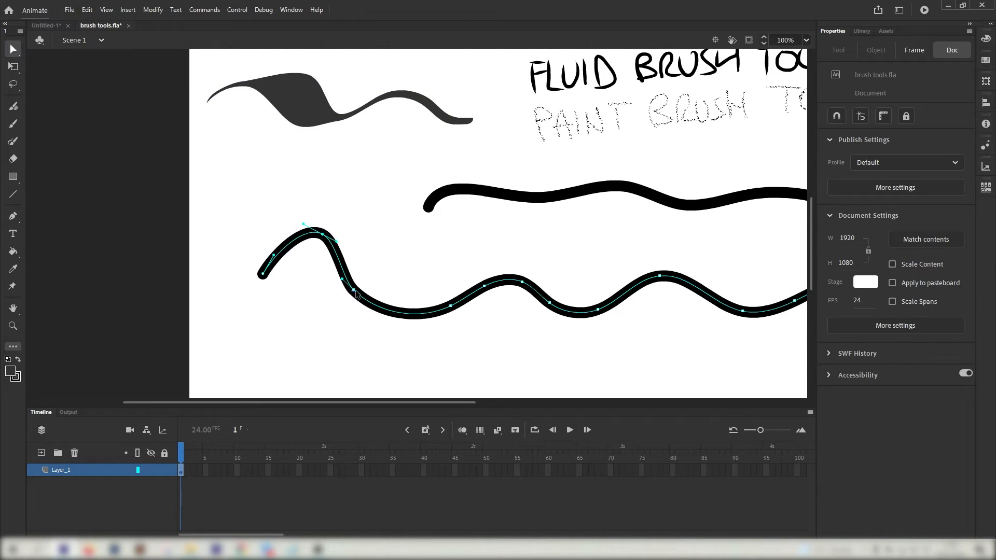
drag(353, 290, 345, 317)
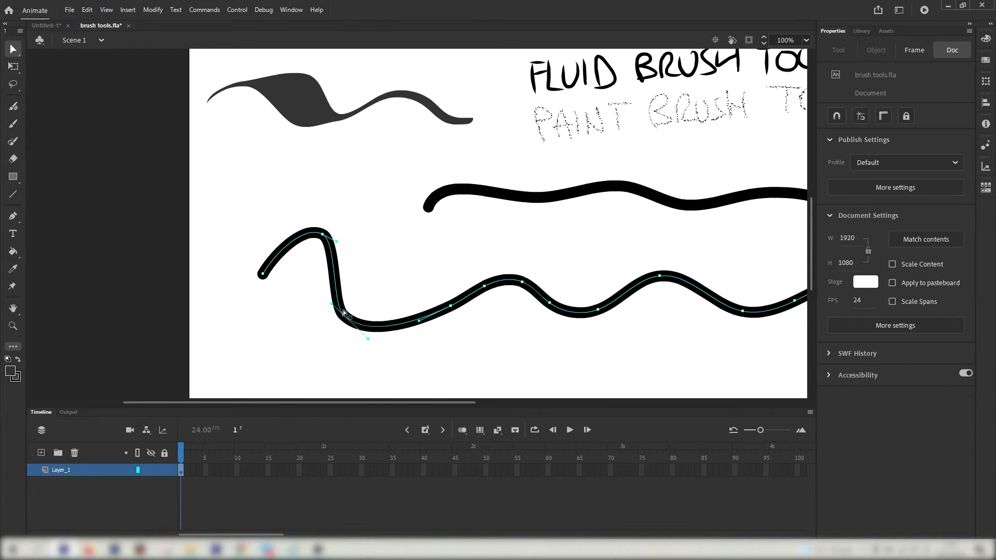
Step: Select the main segment of the lower Paint Brush stroke and set its stroke size to 118
click(15, 146)
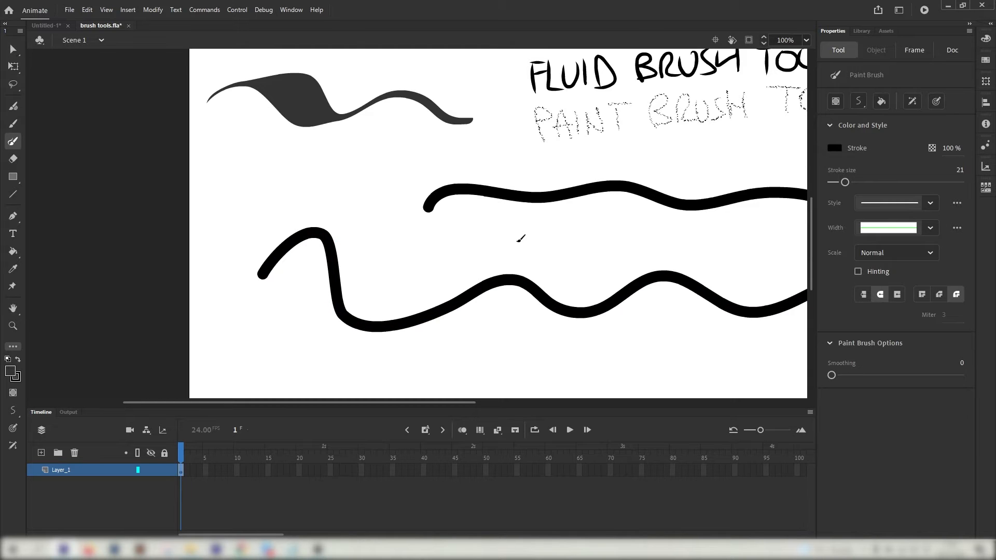
drag(299, 403, 366, 402)
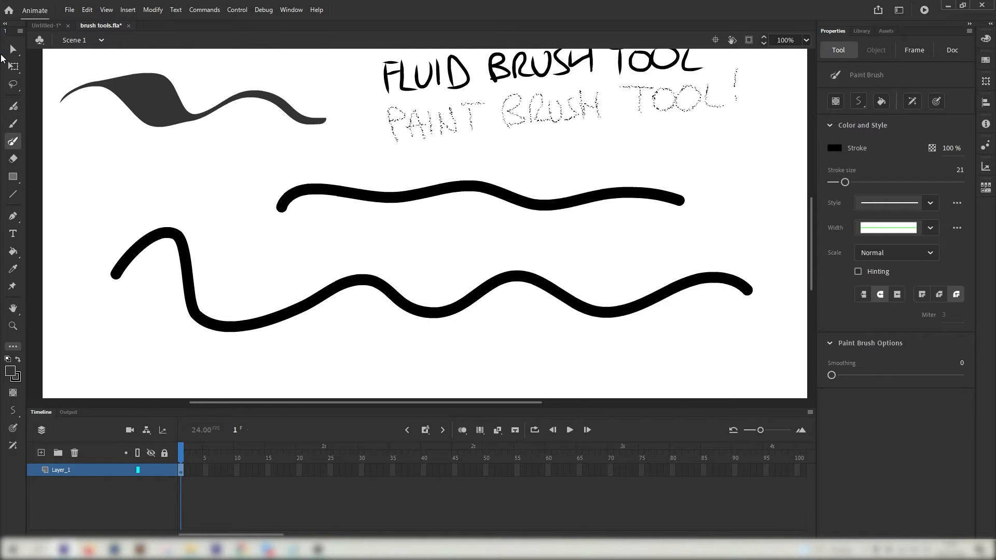
key(a)
click(171, 233)
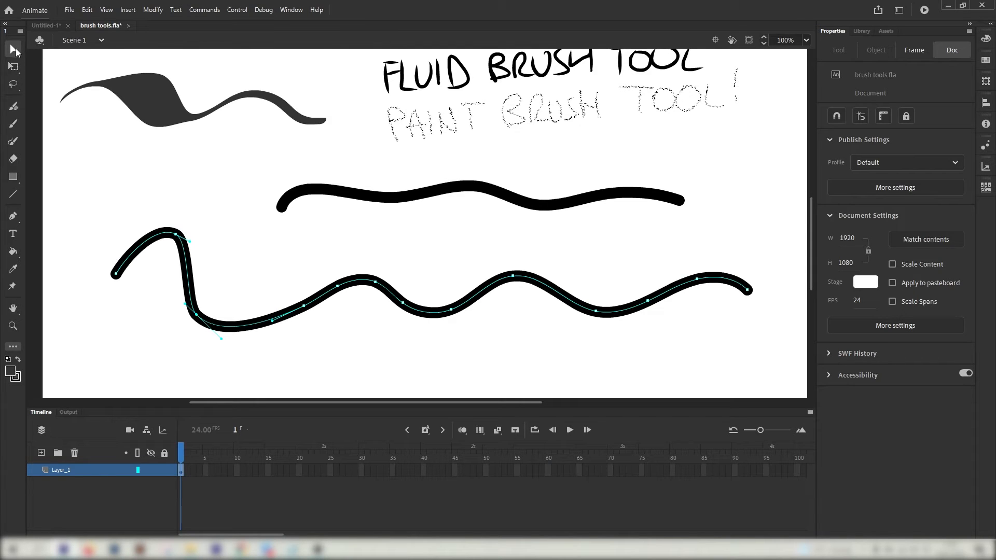
click(14, 51)
click(41, 51)
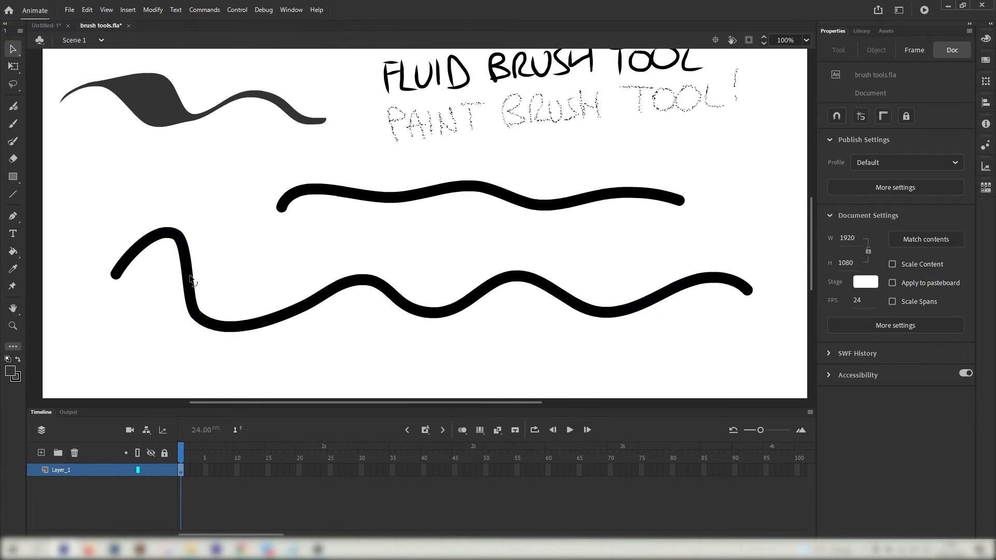
click(180, 236)
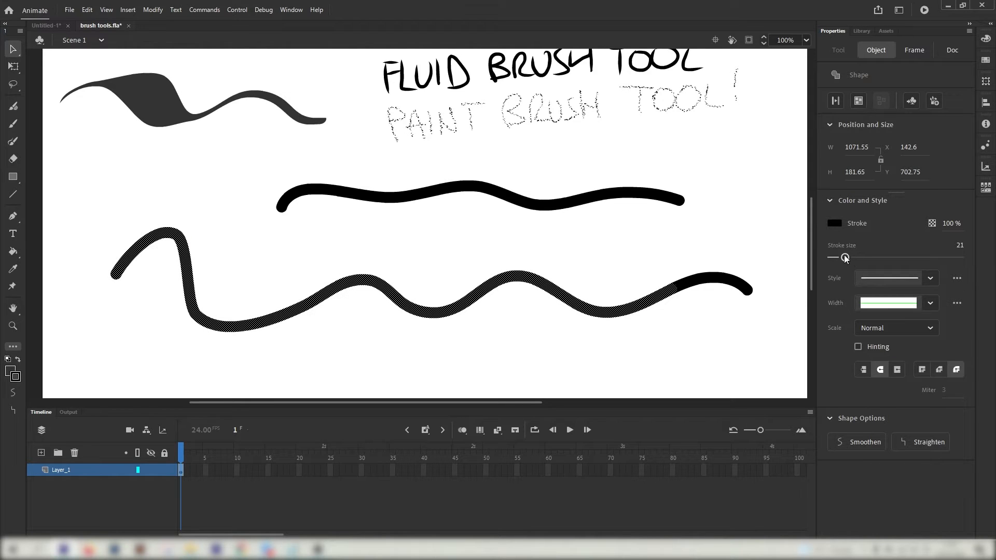
drag(846, 258, 907, 261)
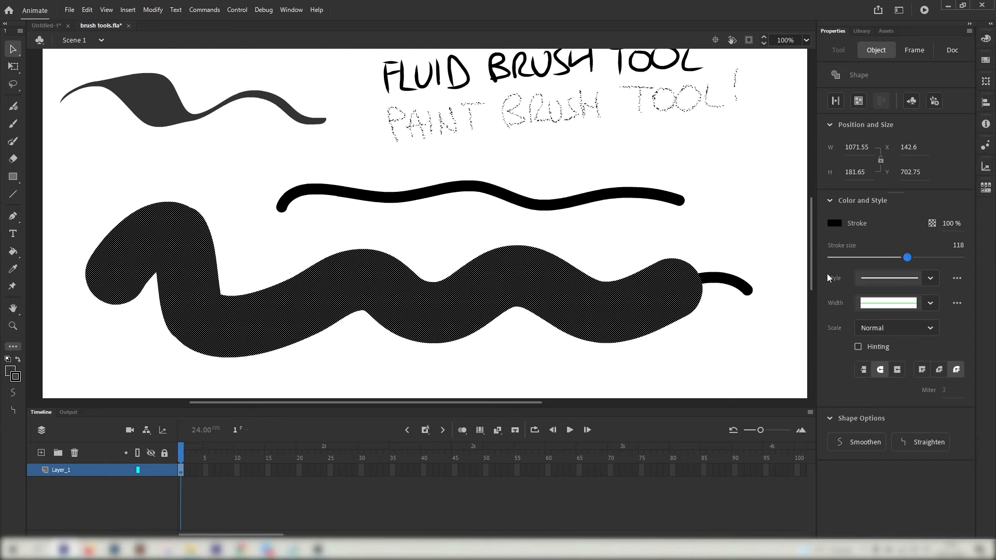
Step: Set the main segment of the lower Paint Brush stroke to size 29 and give it the stipple style
click(183, 106)
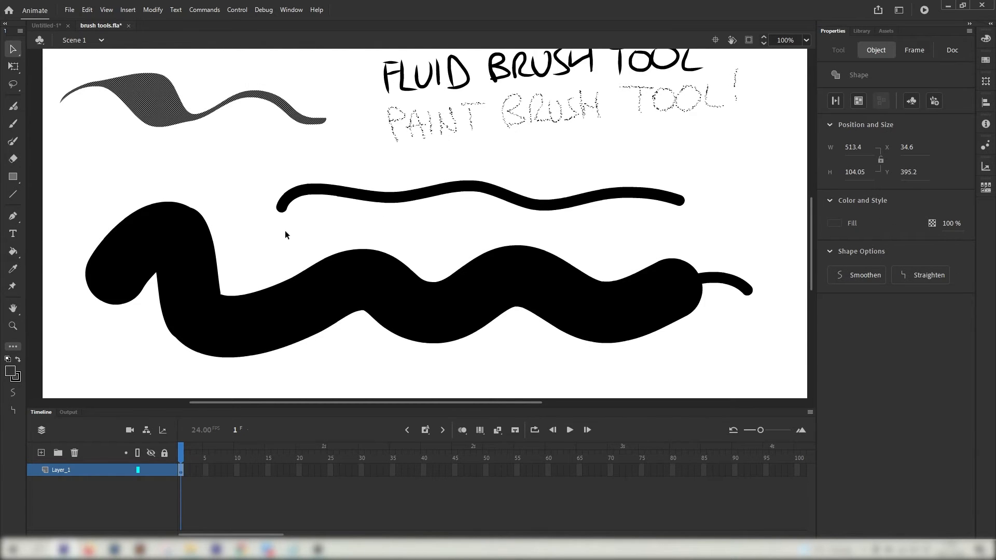
click(233, 315)
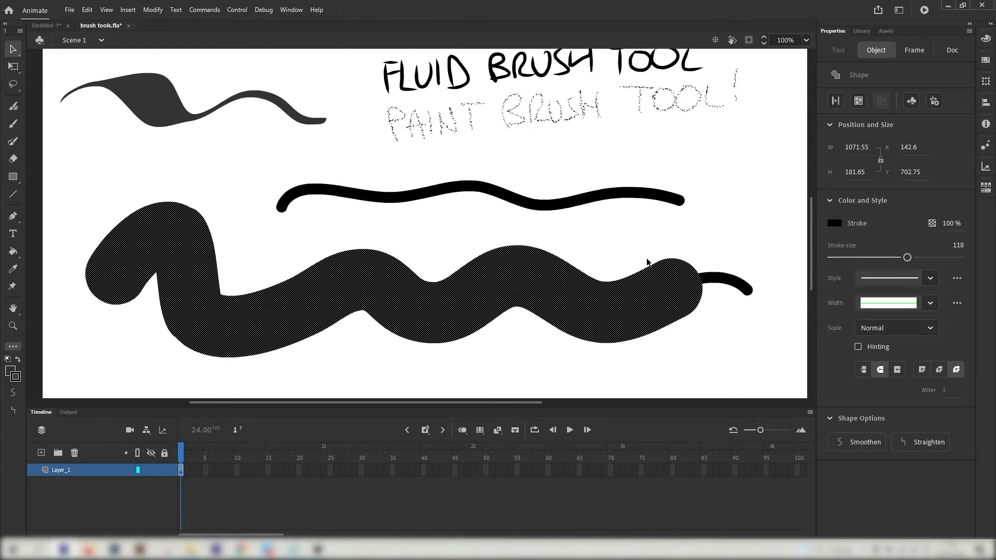
drag(906, 258, 850, 258)
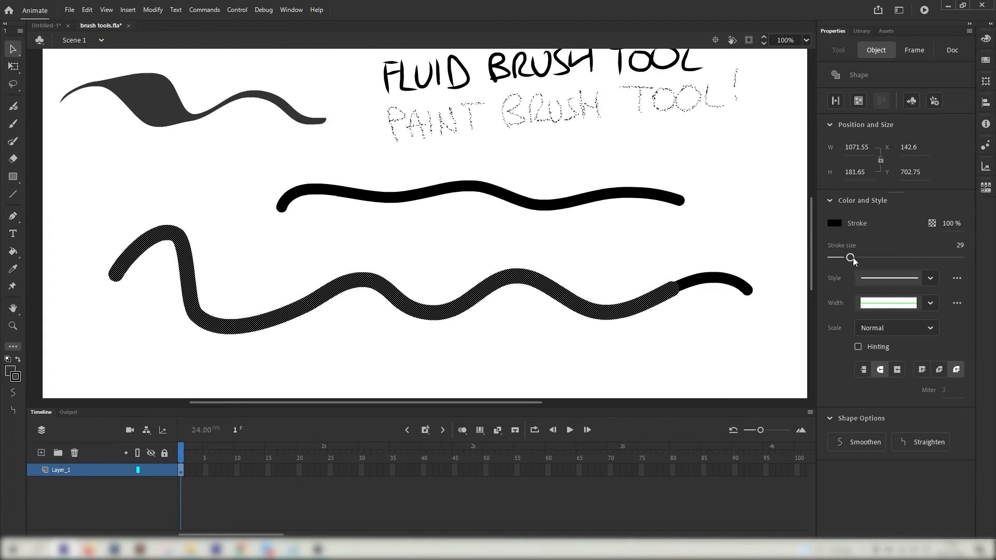
click(906, 283)
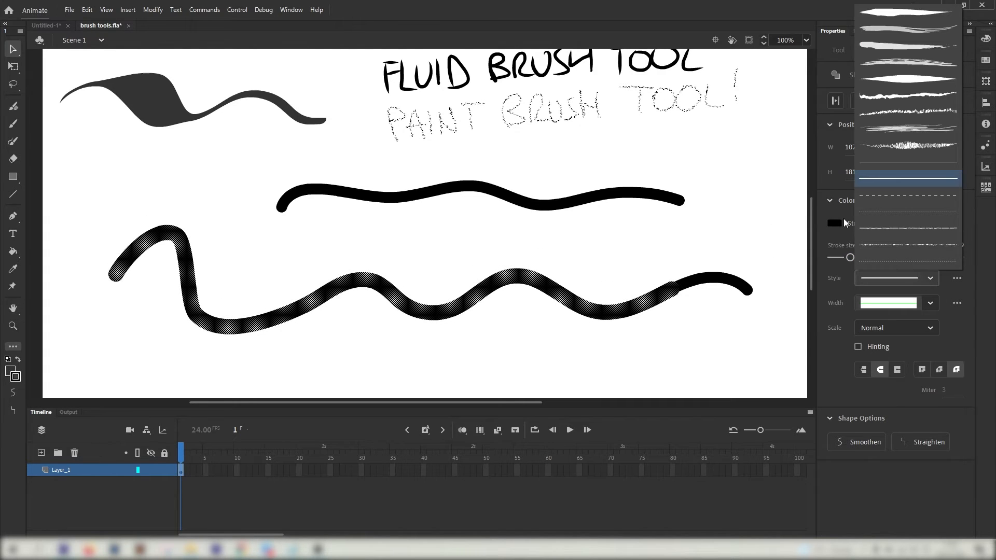
click(891, 244)
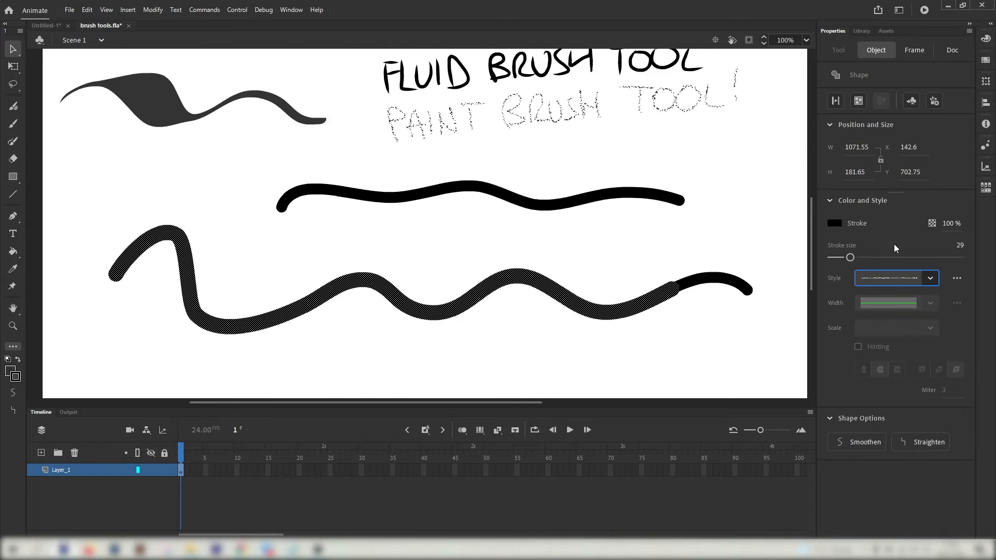
click(529, 309)
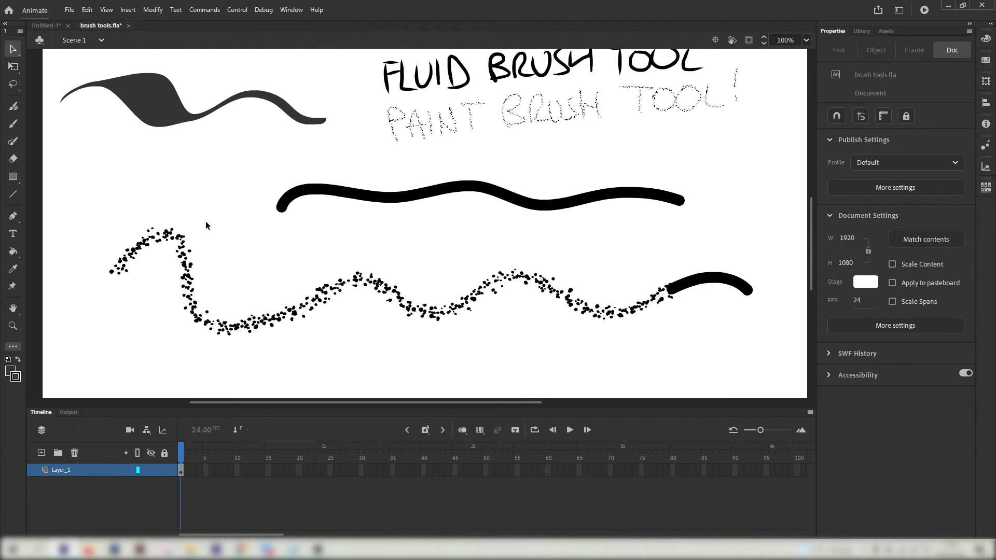
Step: Activate the Paint Brush tool, review its available stroke styles and open the Brush Library
click(14, 125)
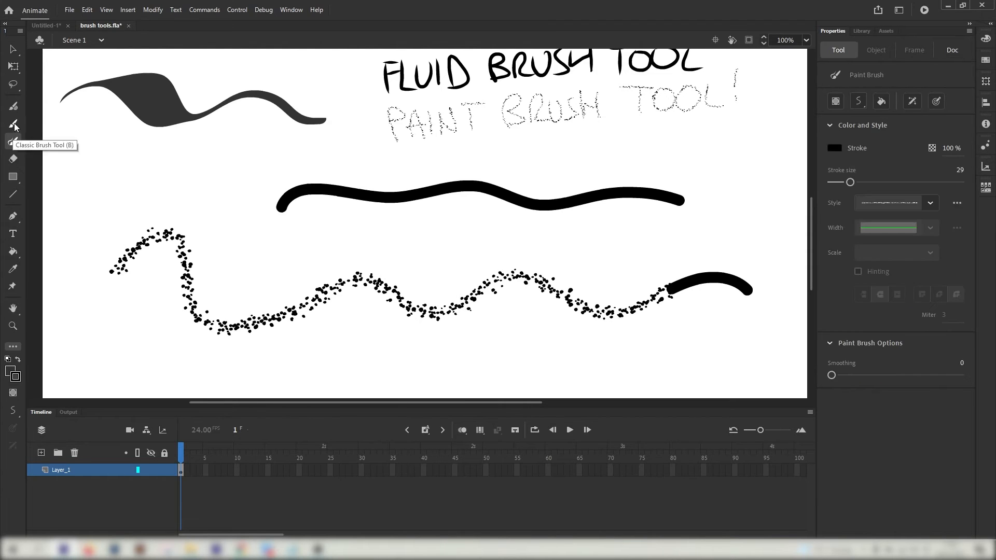
click(908, 204)
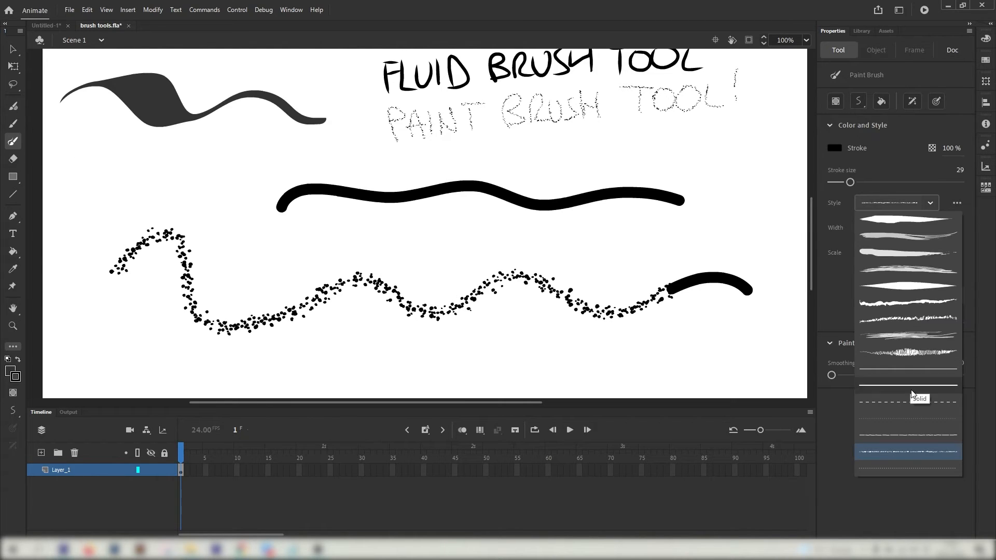
click(933, 202)
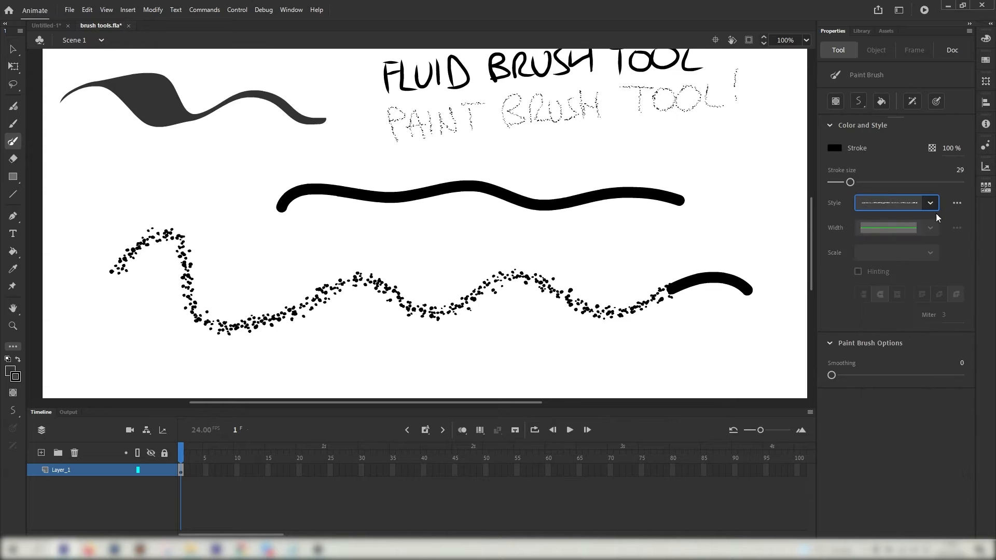
click(957, 205)
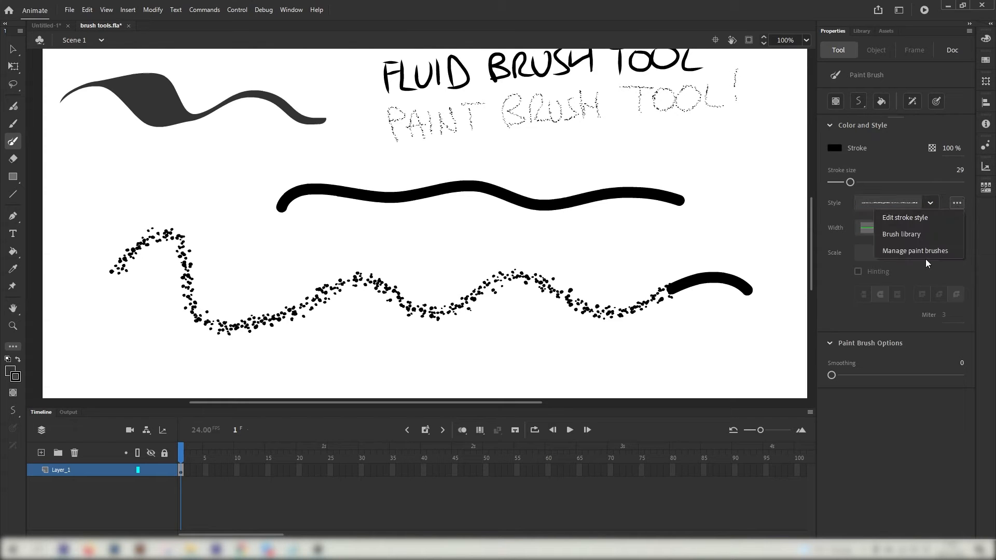
click(918, 235)
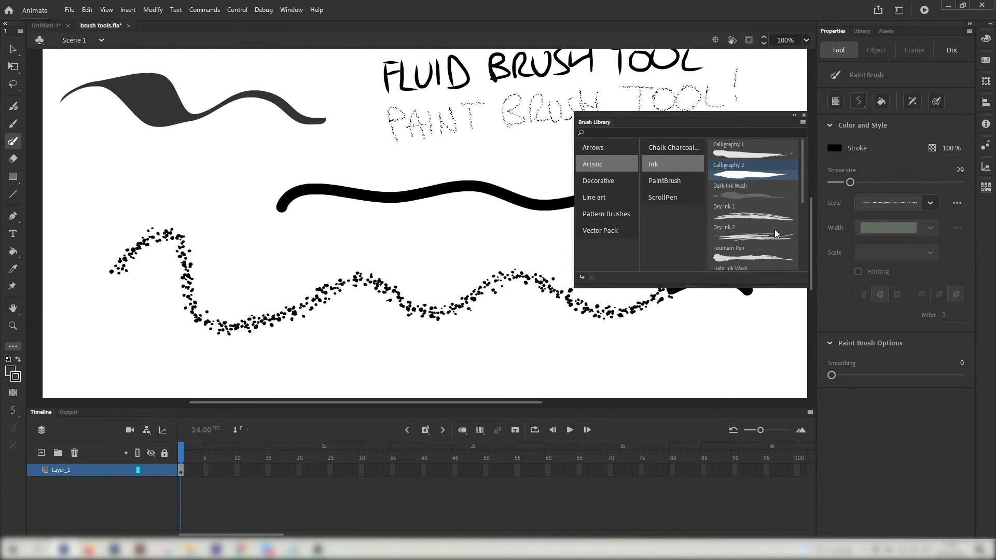
Step: Browse the Arrows and Pattern Brushes categories, then add the Dry Ink 1 brush from the Artistic Ink set to the document
click(603, 152)
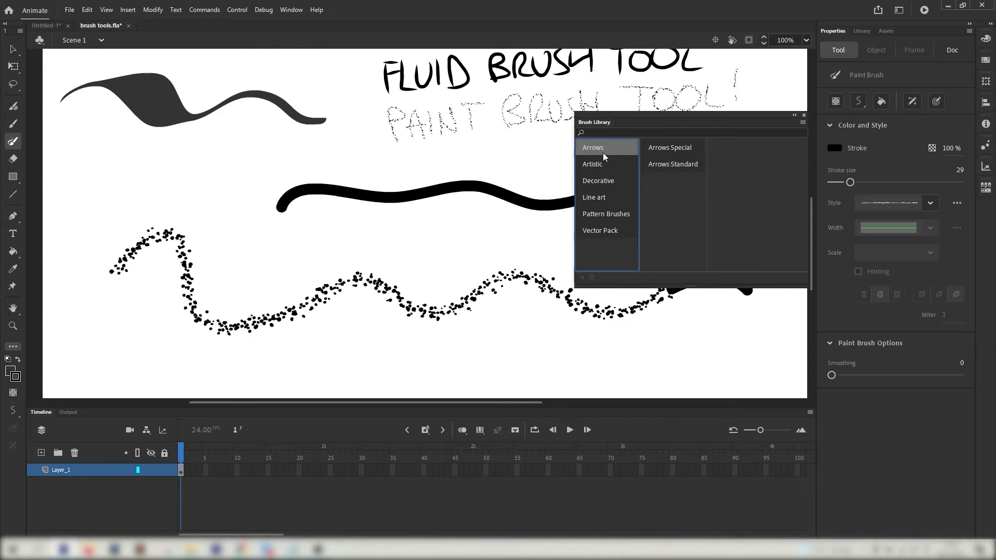
click(622, 215)
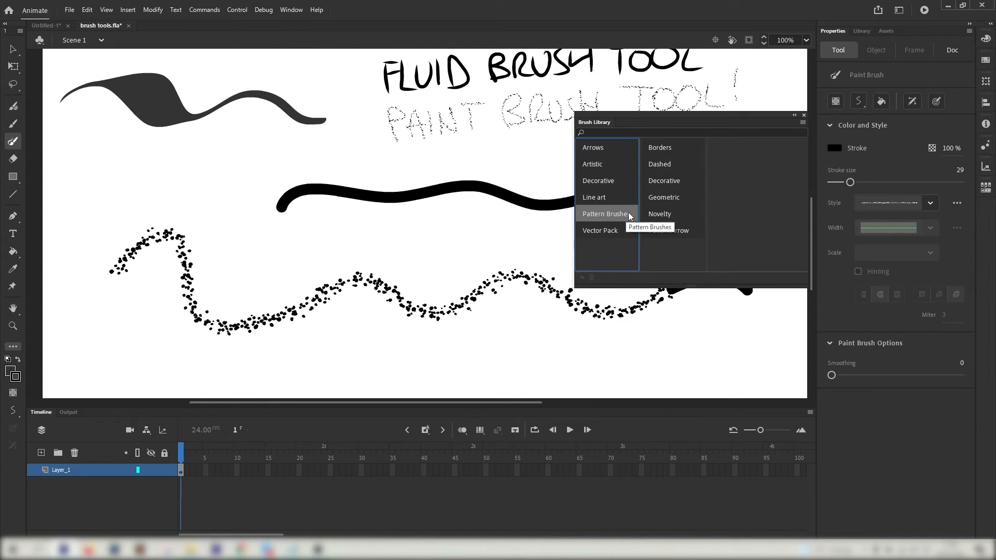
click(662, 180)
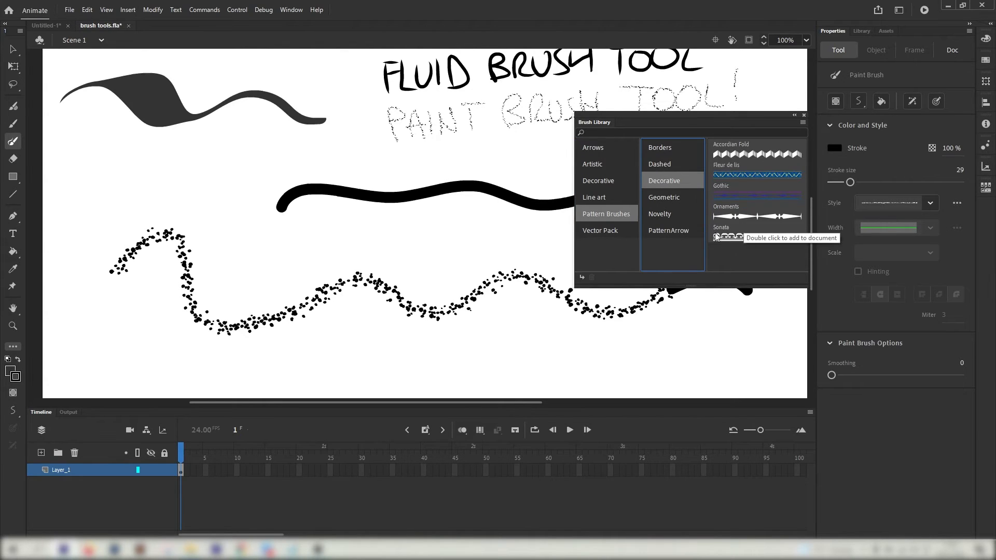
click(592, 165)
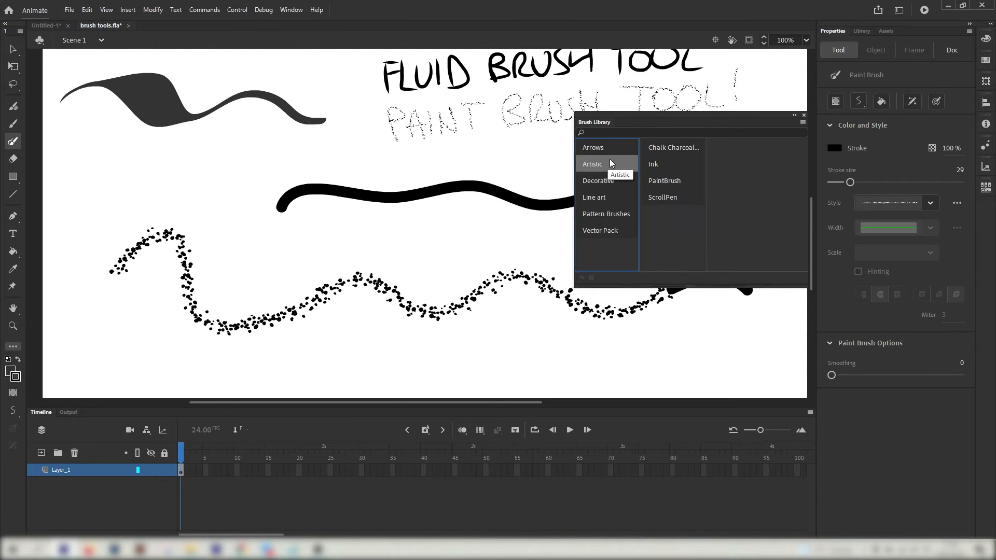
click(663, 165)
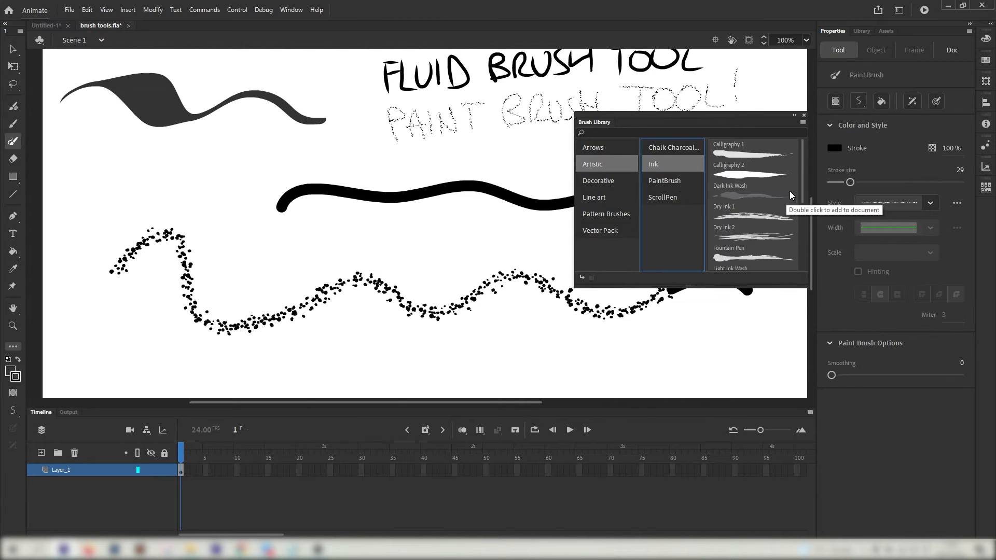
click(778, 217)
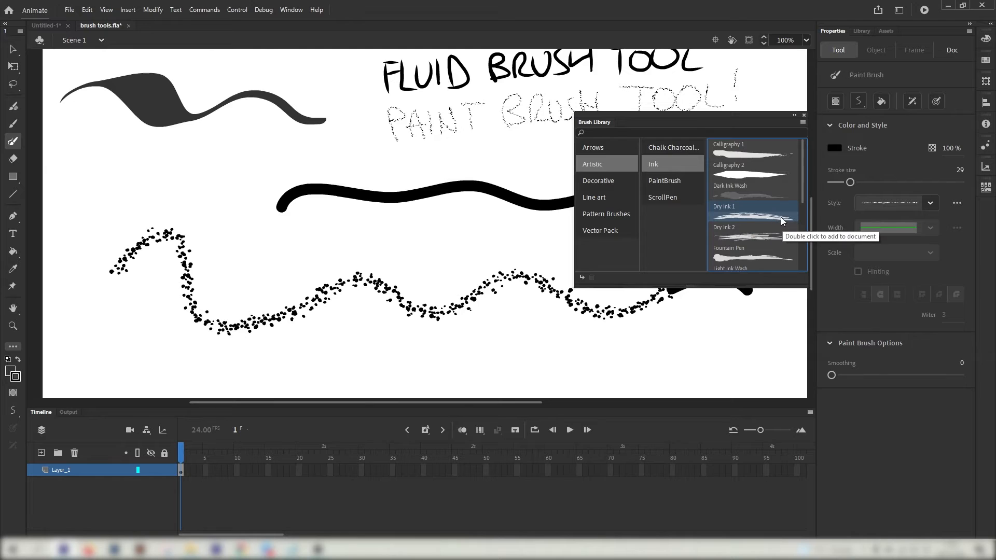
double_click(757, 210)
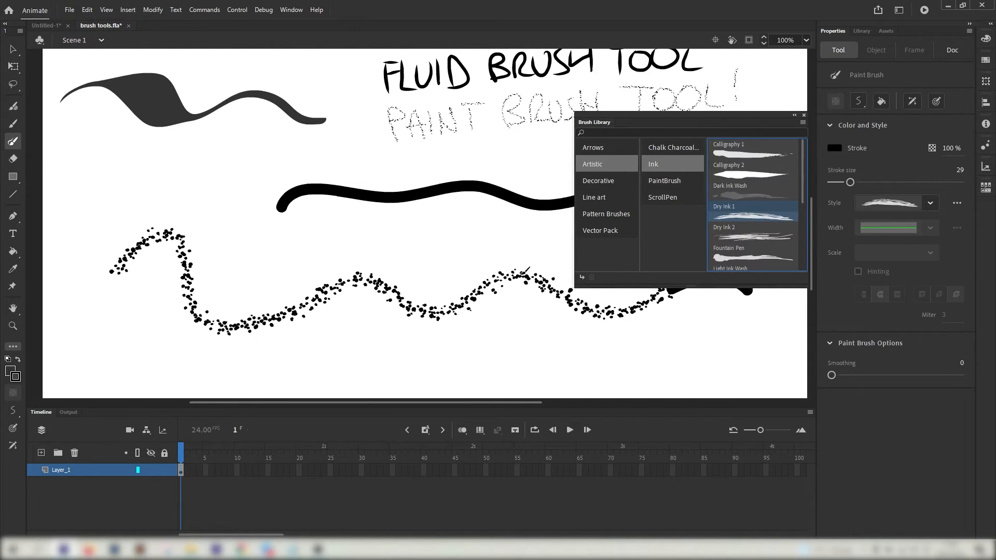
Step: Paint Dry Ink 1 test strokes, including a long wavy one on the empty area below the stippled stroke
mouse_move(507, 311)
mouse_down()
mouse_move(501, 324)
mouse_move(522, 204)
mouse_up()
drag(449, 169, 384, 249)
mouse_move(115, 333)
mouse_down()
mouse_move(189, 300)
mouse_move(530, 343)
mouse_up()
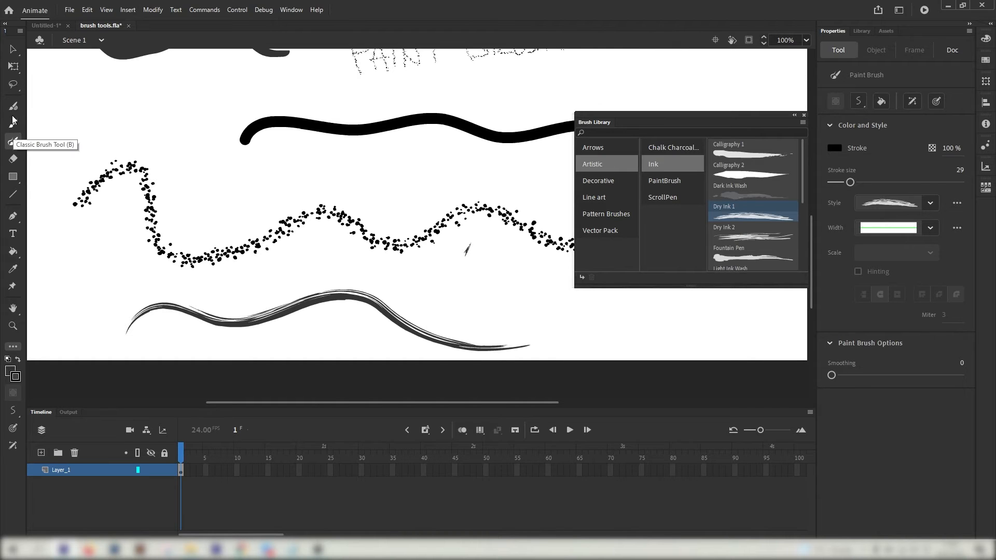
mouse_move(361, 166)
mouse_down()
mouse_move(349, 188)
mouse_move(335, 181)
mouse_up()
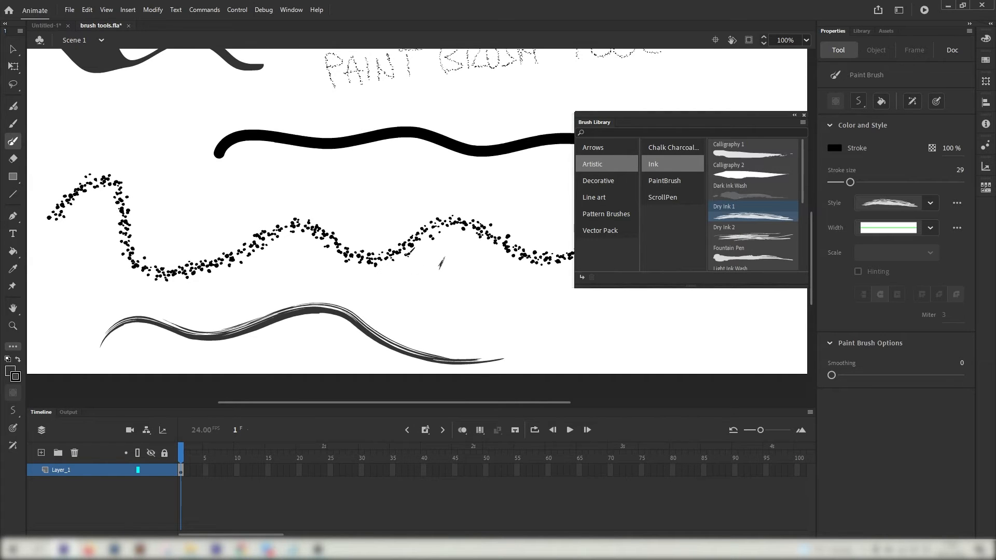
drag(446, 146, 195, 242)
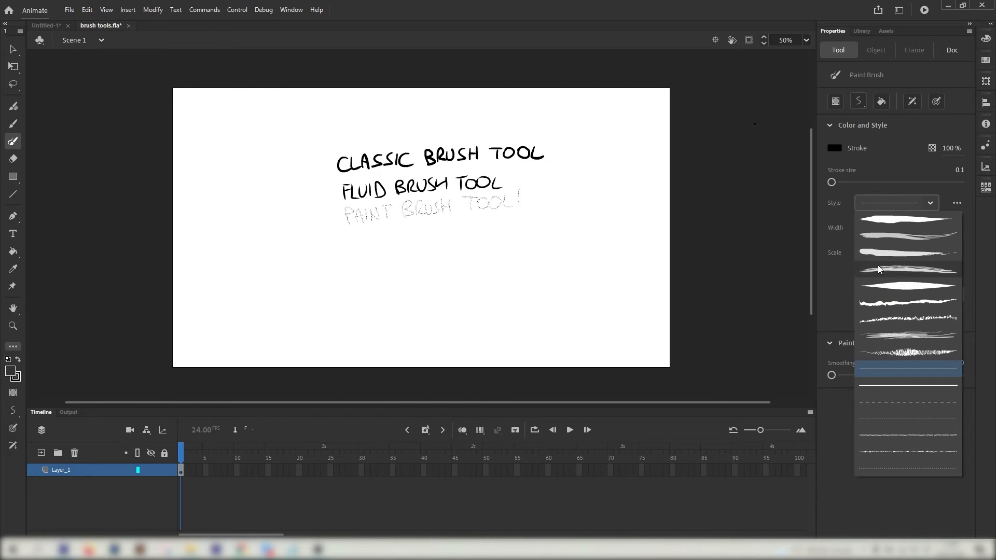
Step: Try different Paint Brush stroke styles and settle on Solid
click(897, 373)
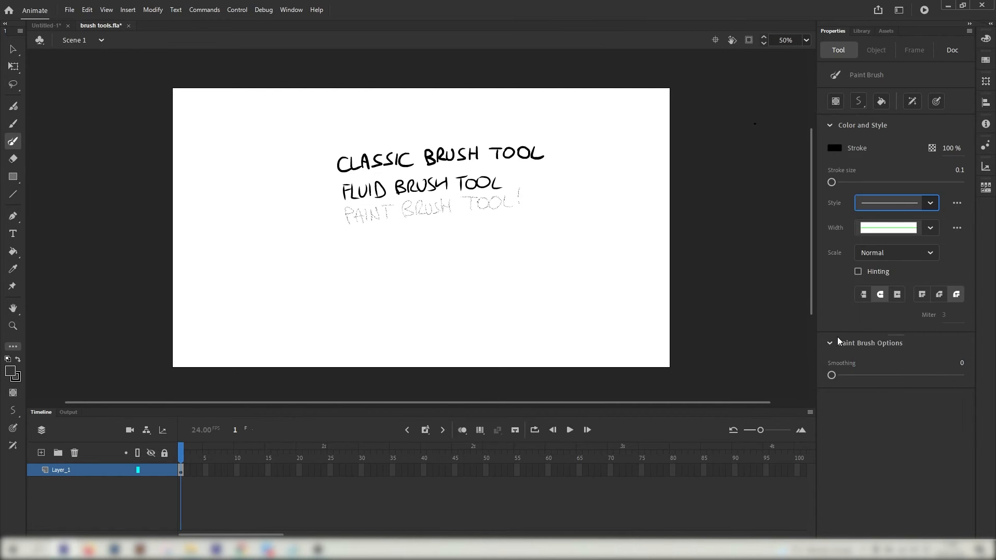
click(891, 202)
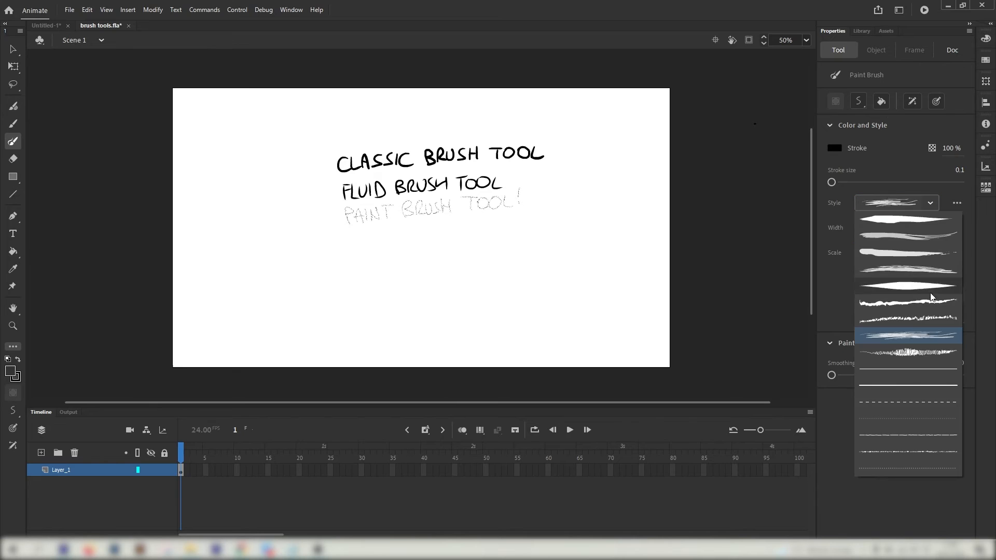
click(906, 387)
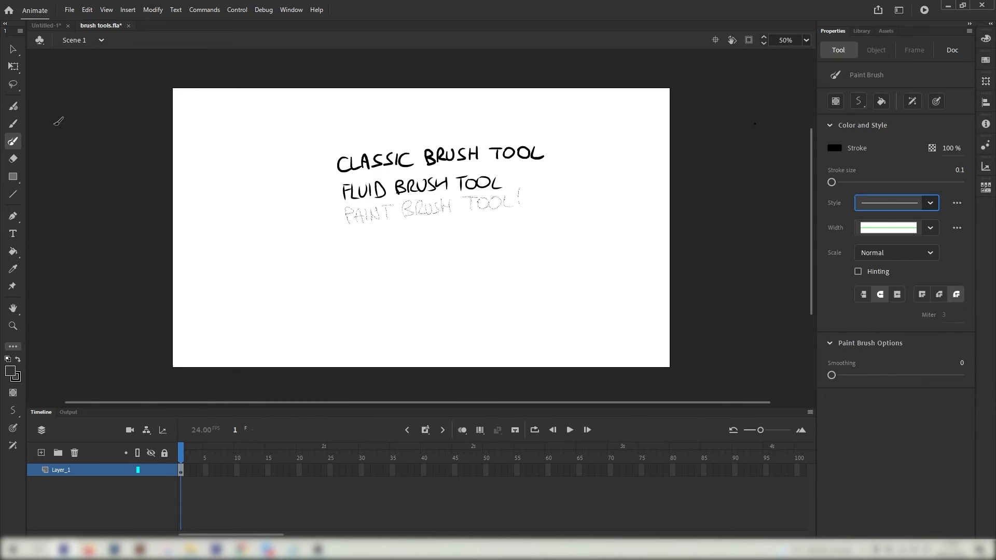
Step: Draw a three-bladed grass tuft about 186 wide and 201 high below the lettering, using the Classic Brush with a round tip
click(13, 124)
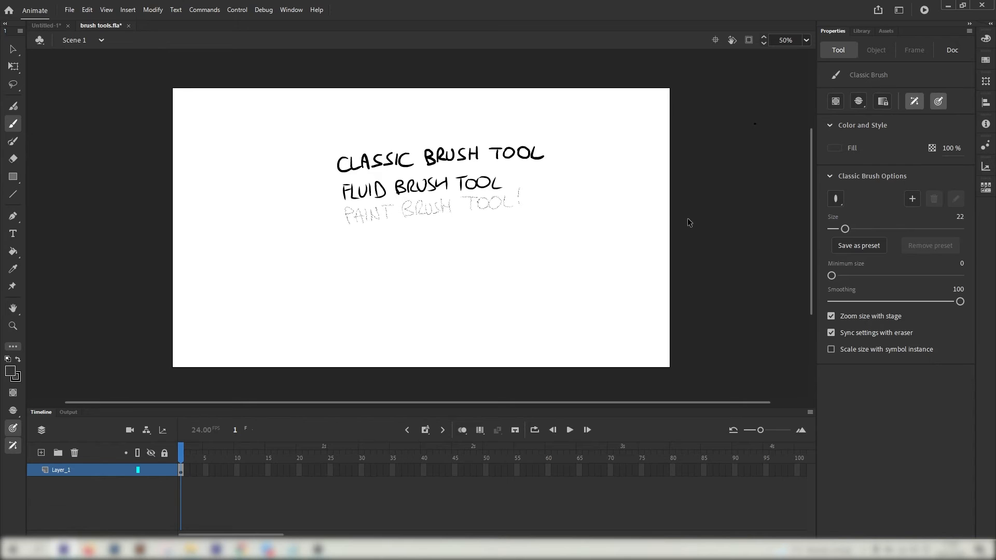
key(ctrl+1)
scroll(449, 284, down, 2)
click(836, 201)
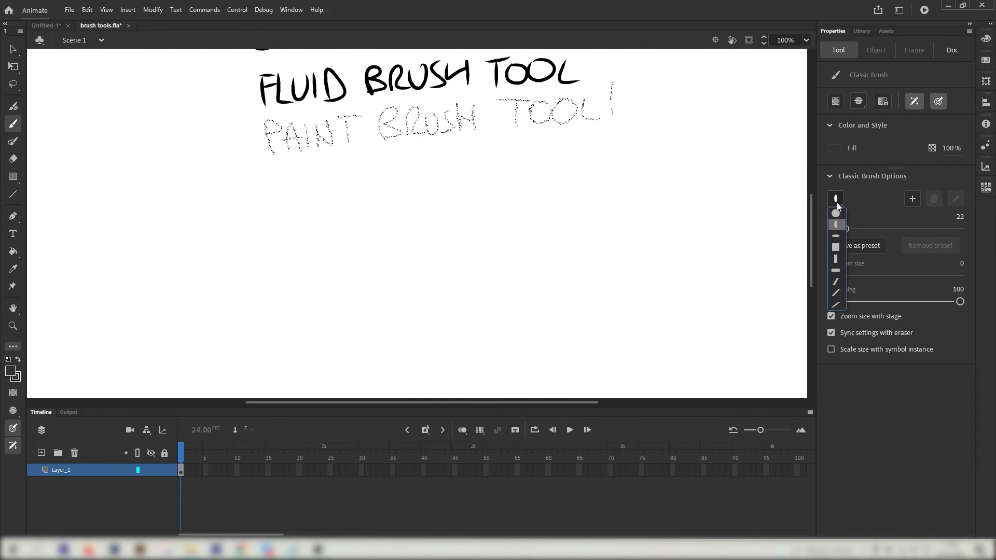
click(835, 213)
drag(435, 212, 457, 307)
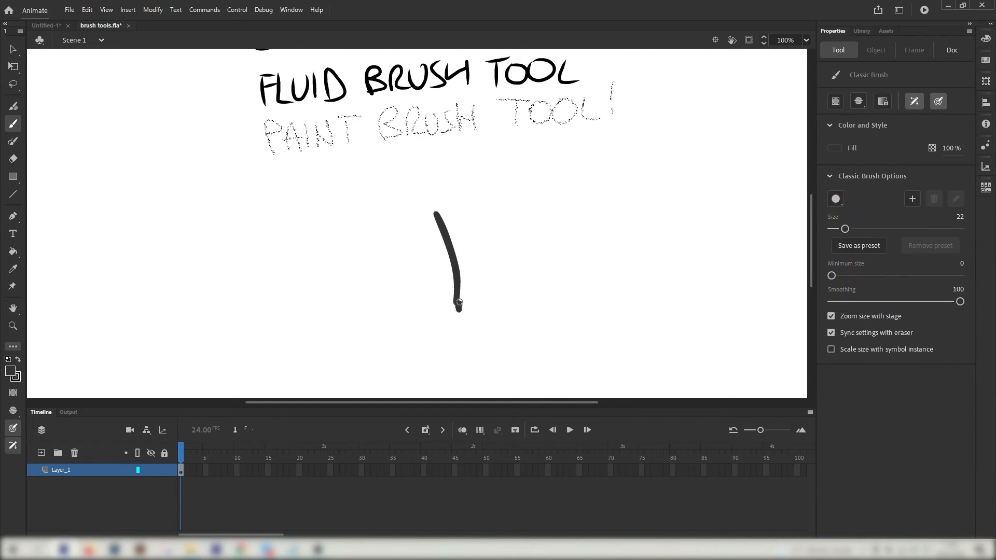
mouse_move(504, 210)
mouse_down()
mouse_move(460, 310)
mouse_move(529, 249)
mouse_up()
Step: Select the whole grass tuft and start creating a paint brush from it, with Pattern Brush as the type
click(13, 49)
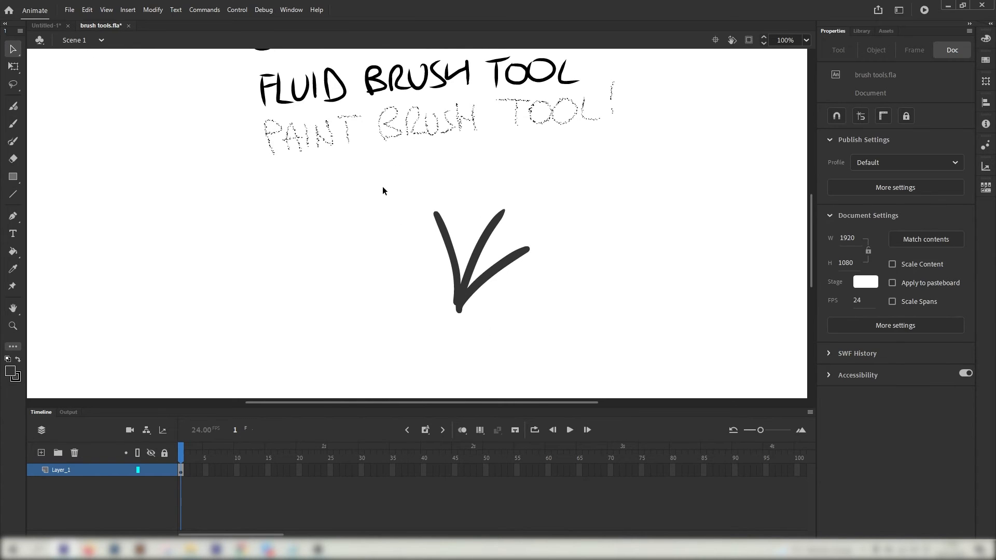
mouse_move(377, 191)
mouse_down()
mouse_move(515, 292)
mouse_move(546, 338)
mouse_up()
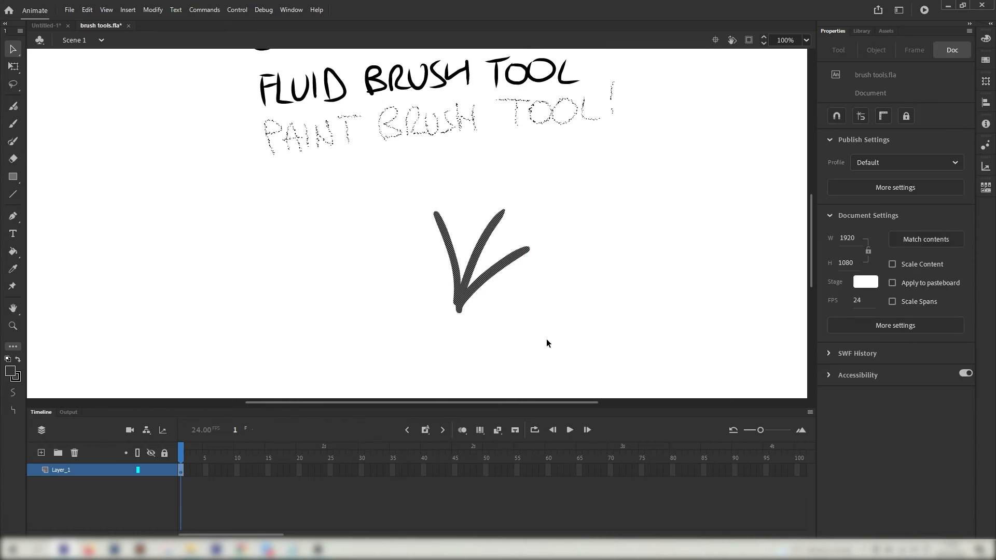
right_click(471, 289)
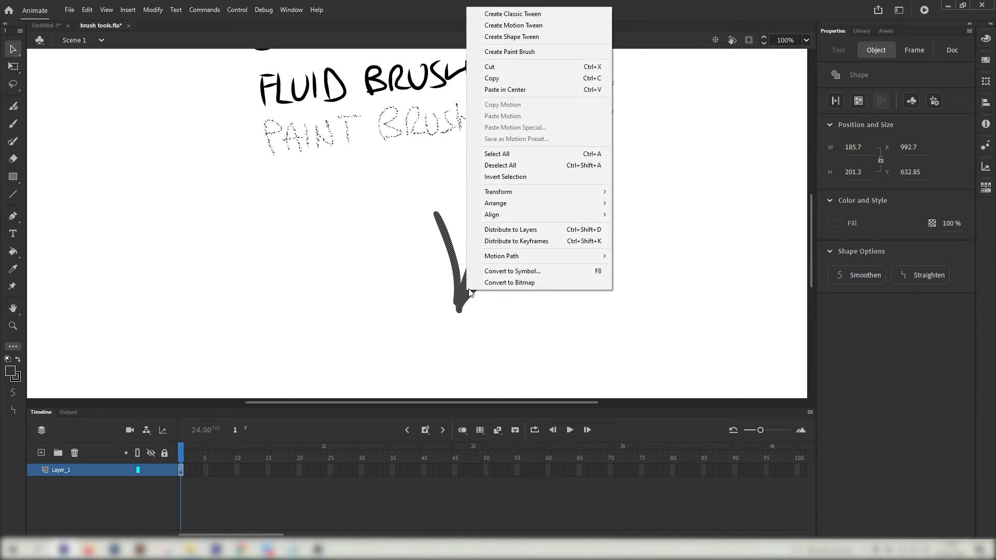
click(516, 51)
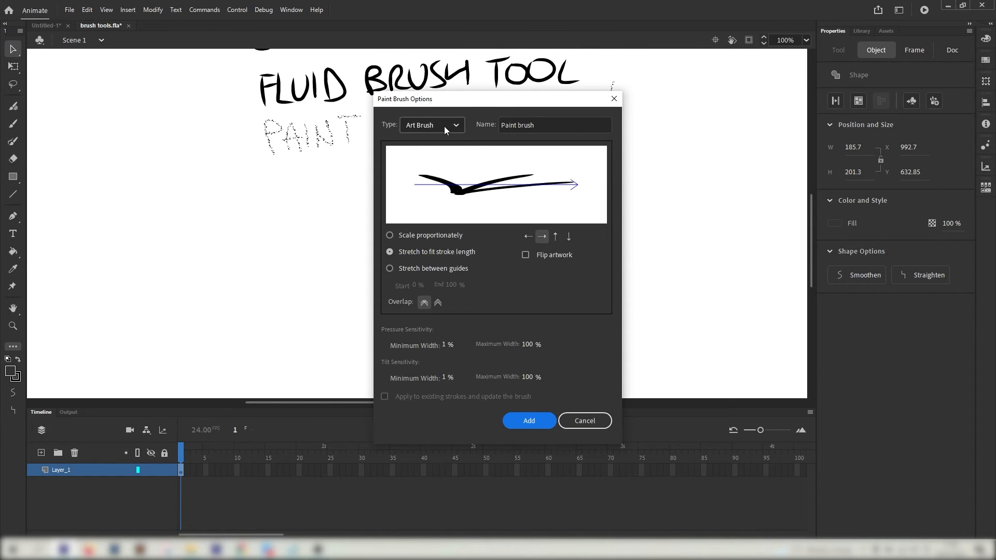
click(444, 126)
click(438, 157)
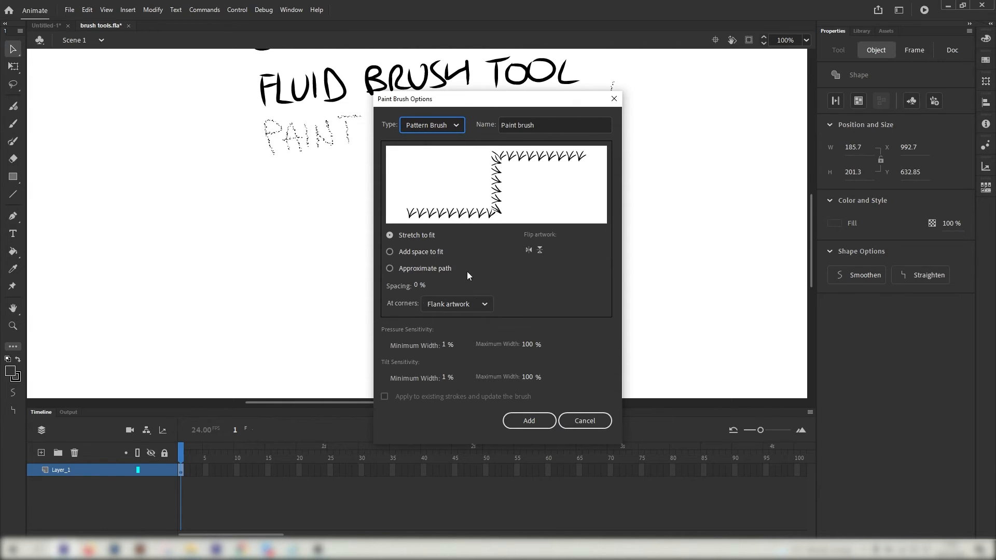
Step: Name the new pattern brush "Grass brush" and add it to the document
triple_click(553, 129)
text(G)
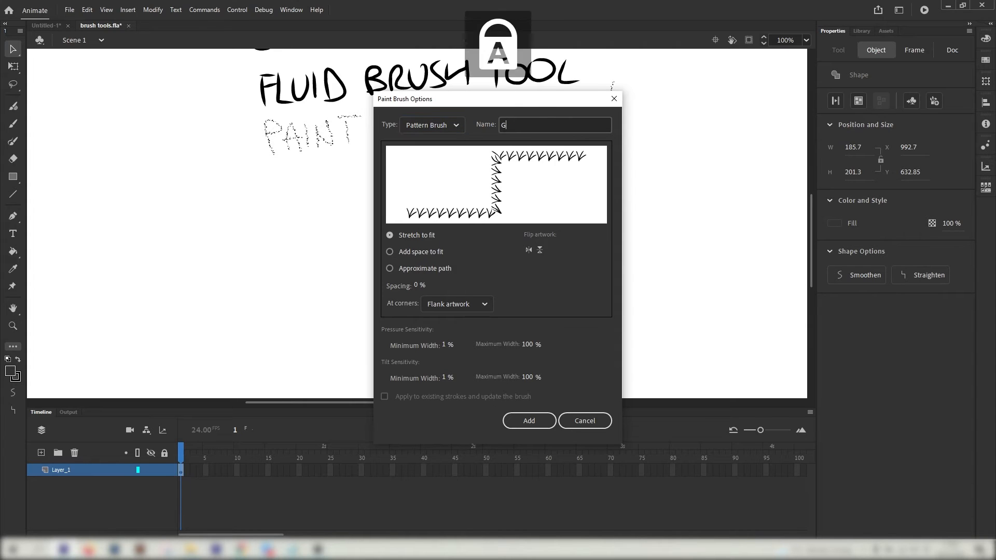
text(rass brush)
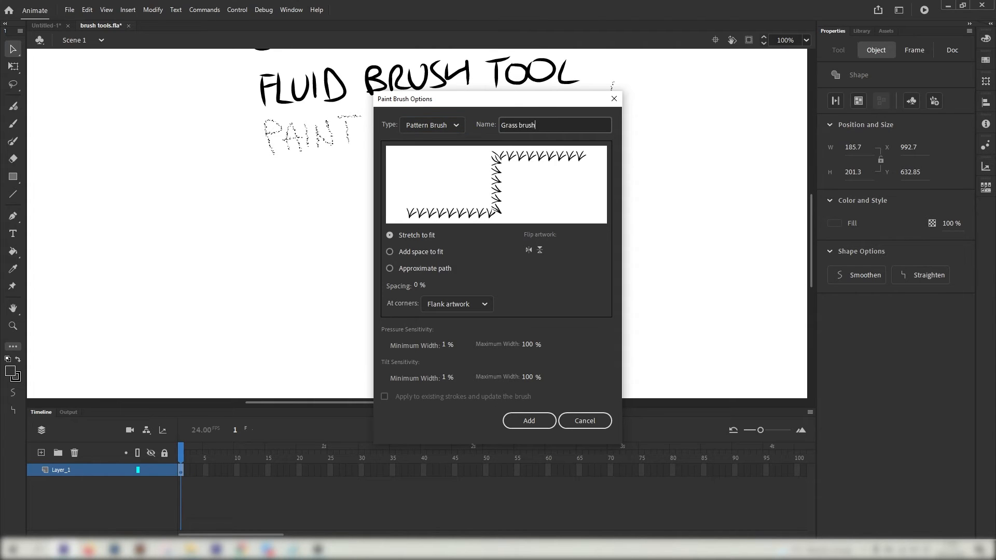
click(529, 421)
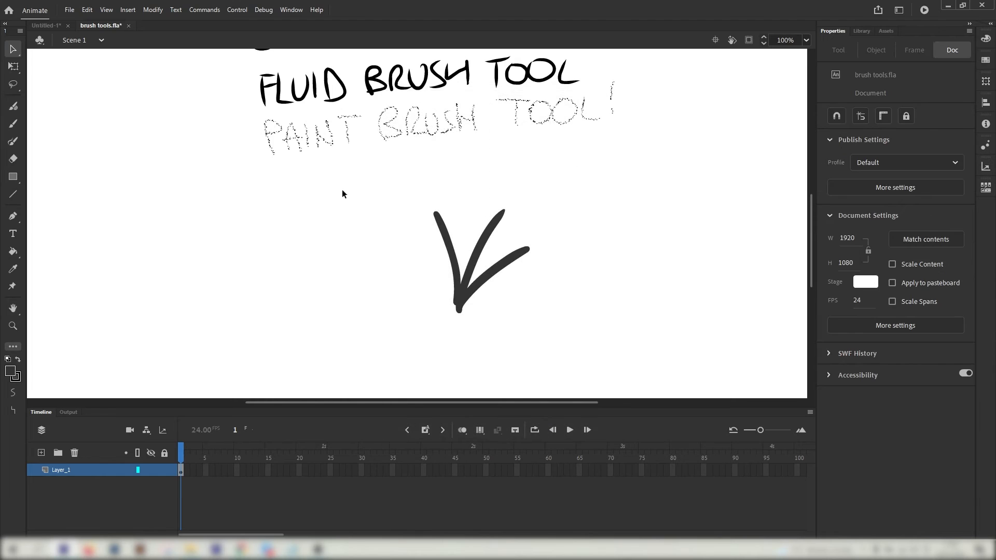
Step: Paint three black rows of grass beside the tuft using the Paint Brush with the grass pattern style at stroke size 42
click(13, 124)
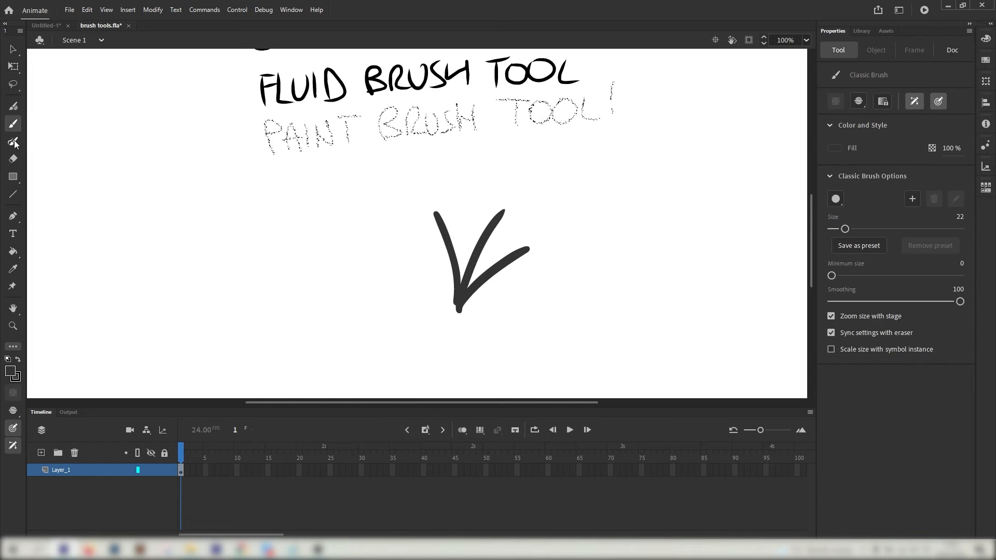
click(14, 149)
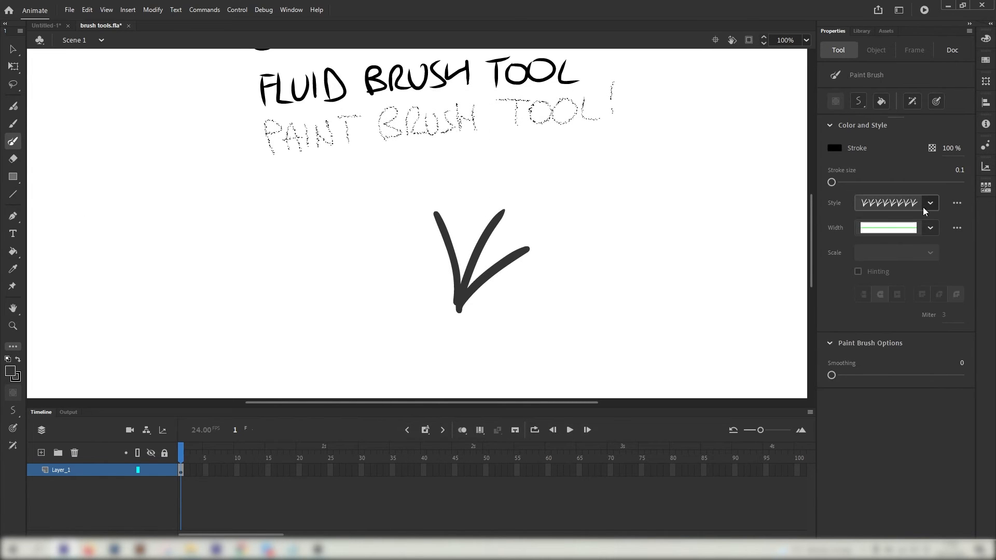
scroll(521, 195, right, 3)
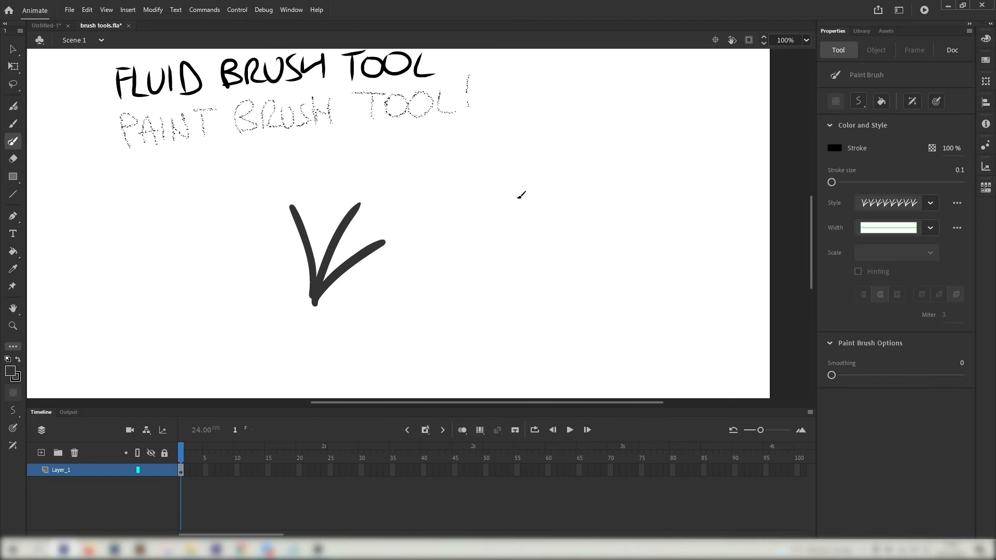
drag(862, 182, 858, 183)
drag(441, 181, 637, 178)
drag(493, 202, 625, 210)
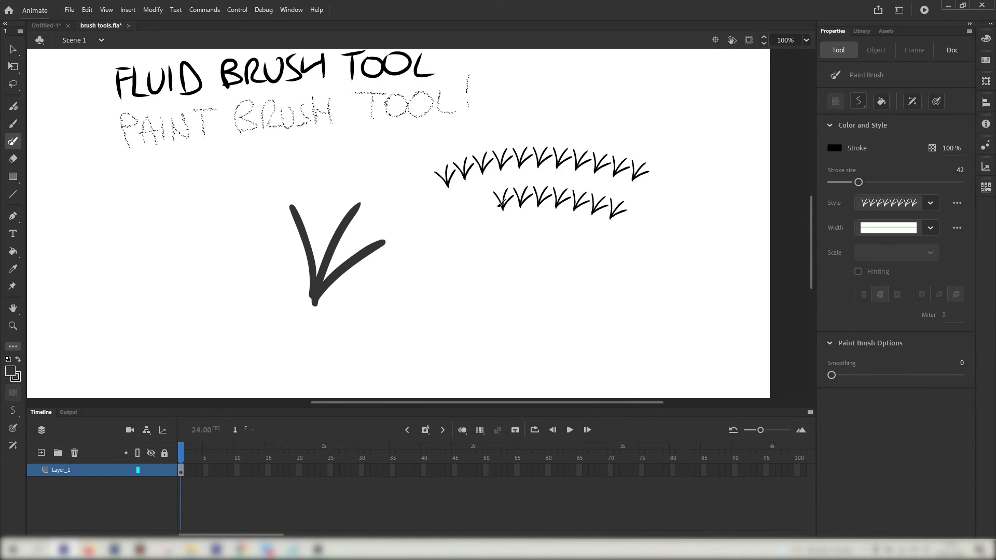
drag(476, 229, 608, 232)
Step: Change the stroke colour to dark green and paint another row of grass beneath the black rows
click(835, 148)
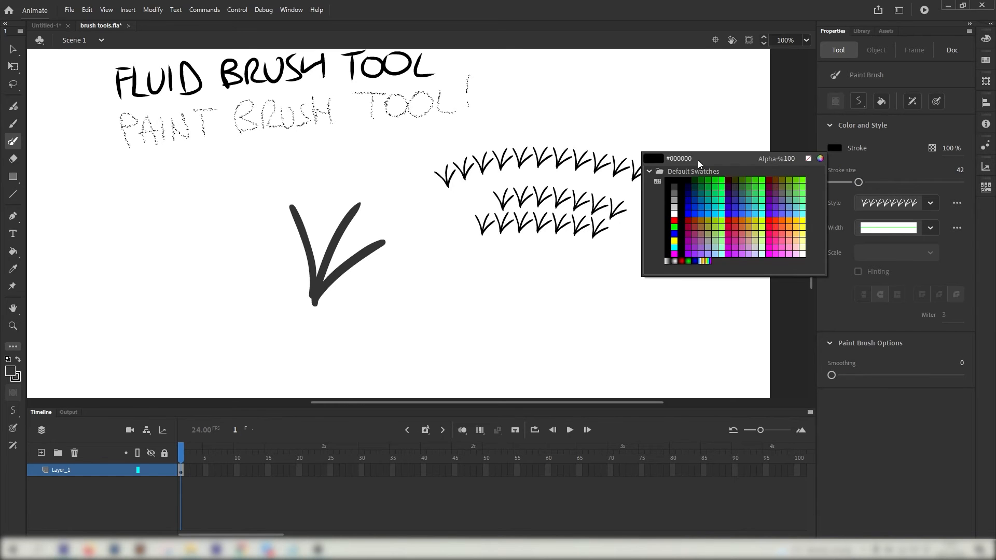
click(666, 189)
drag(490, 254, 637, 264)
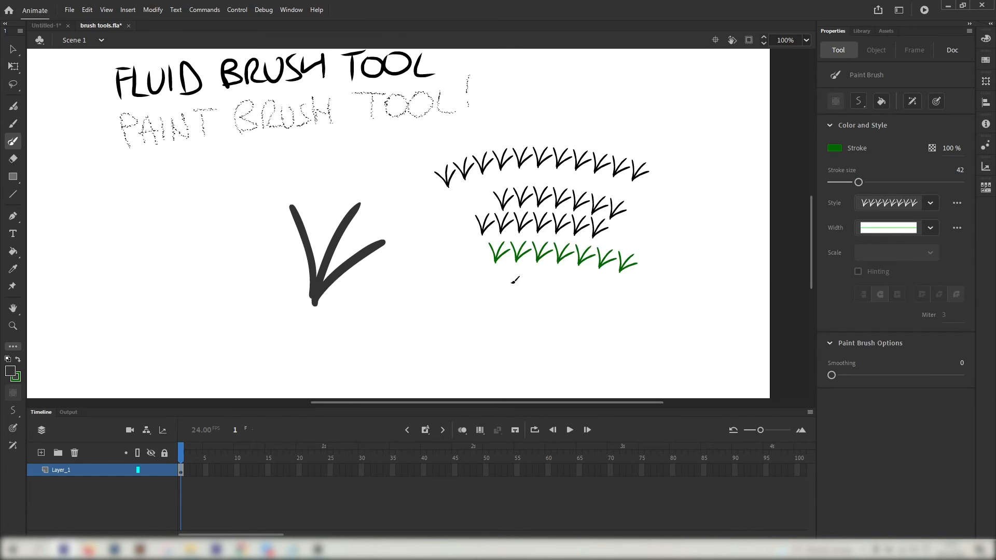
Step: Paint another dark green grass row, then change the stroke colour to teal green and paint more rows beneath it
drag(455, 278, 643, 265)
click(835, 148)
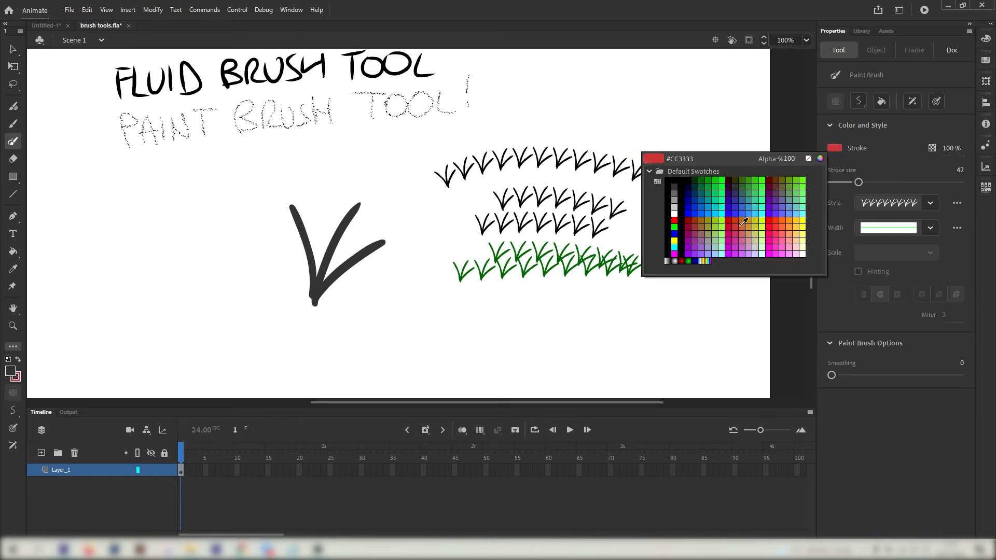
click(708, 195)
drag(480, 284, 653, 284)
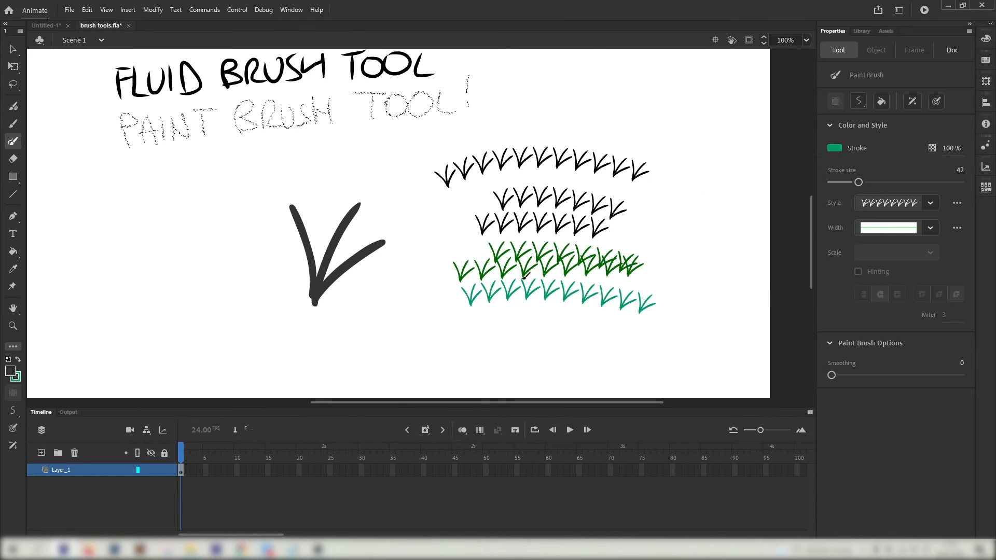
drag(488, 314, 667, 311)
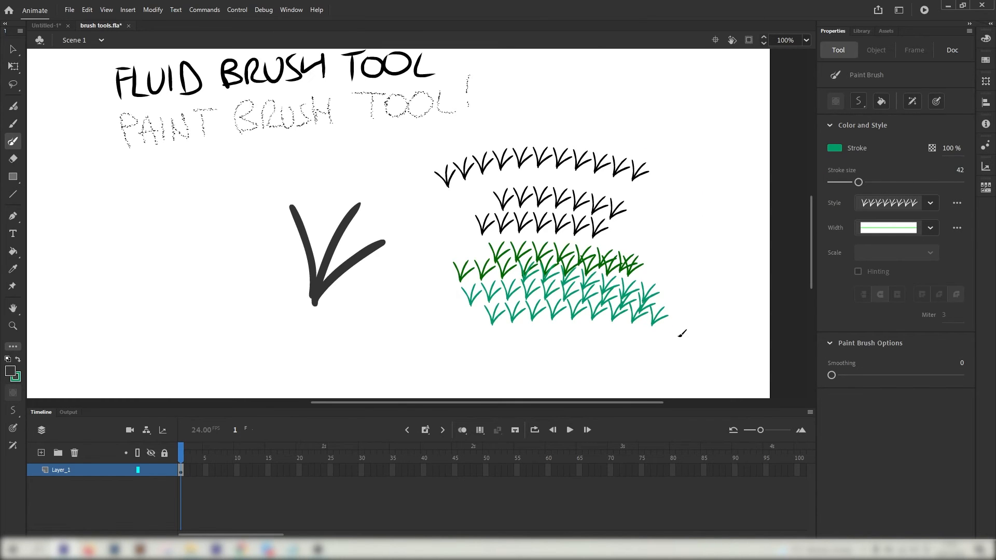
Step: Draw three separate three-blade grass tufts beside the existing large tuft using the Classic Brush at size 22
click(12, 123)
drag(140, 197, 164, 271)
drag(188, 193, 164, 269)
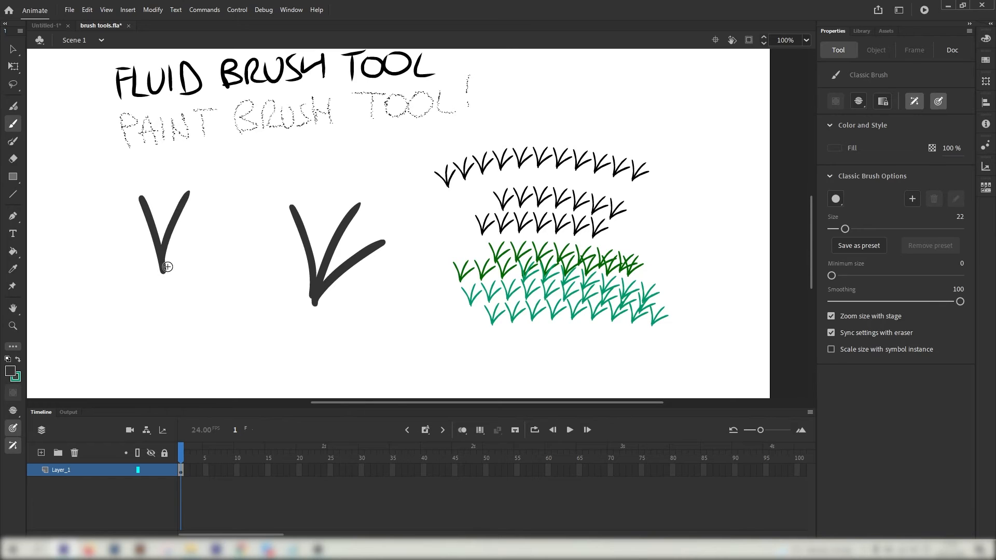
drag(207, 212, 164, 270)
drag(66, 212, 108, 279)
mouse_move(115, 190)
mouse_down()
mouse_move(110, 277)
mouse_move(147, 229)
mouse_move(243, 163)
mouse_up()
drag(134, 136, 166, 189)
drag(164, 111, 168, 188)
drag(199, 149, 166, 189)
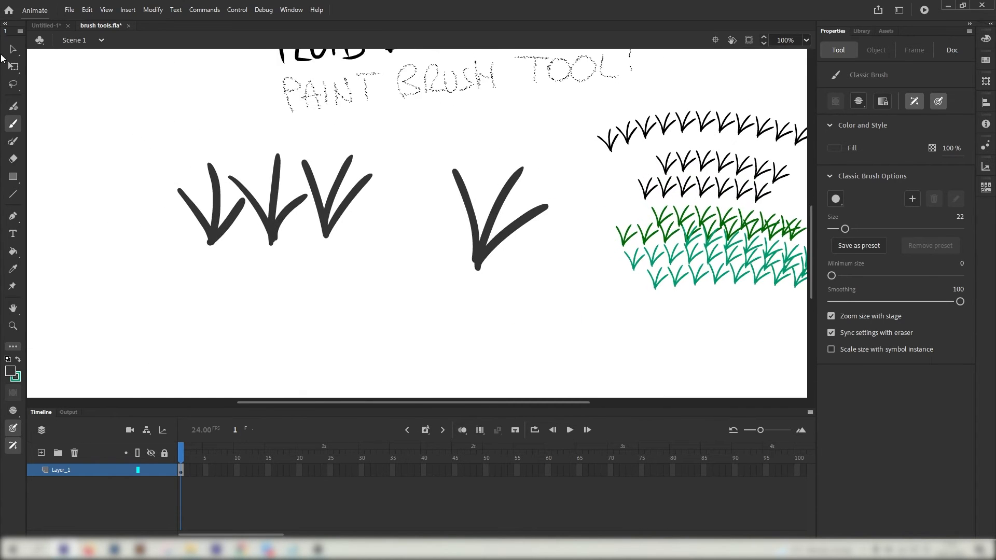
Step: Try to create a paint brush from the three new grass tufts and check the available Paint Brush stroke styles
key(v)
drag(171, 148, 378, 250)
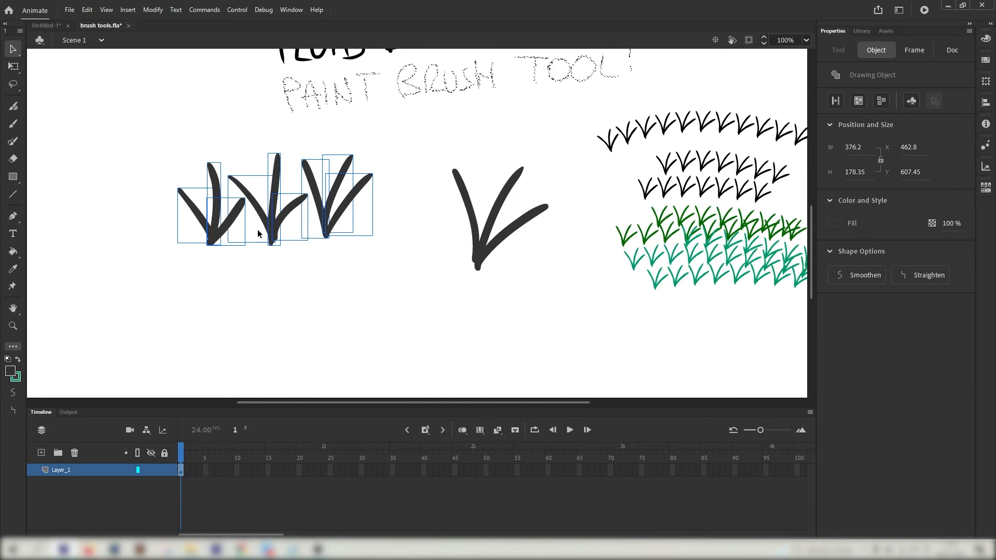
right_click(238, 210)
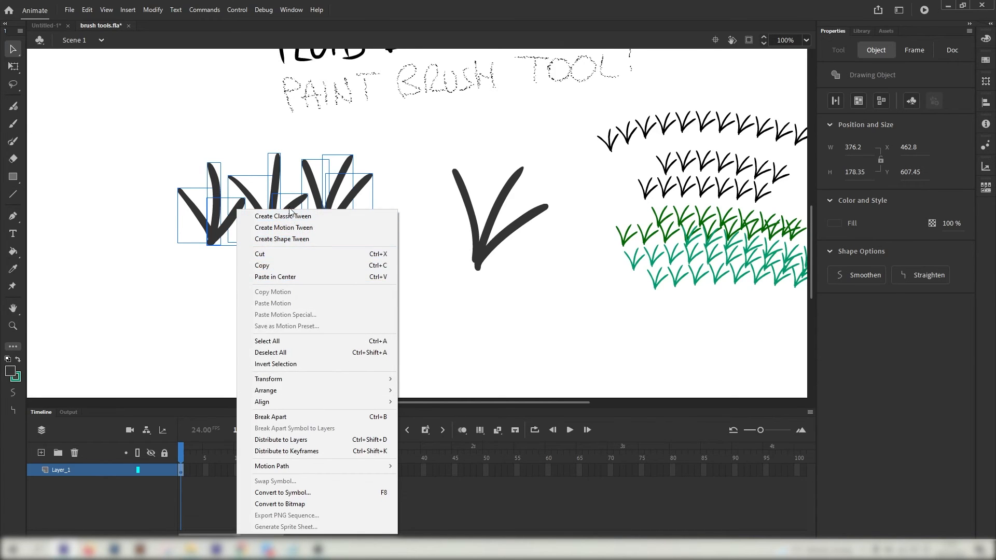
click(47, 148)
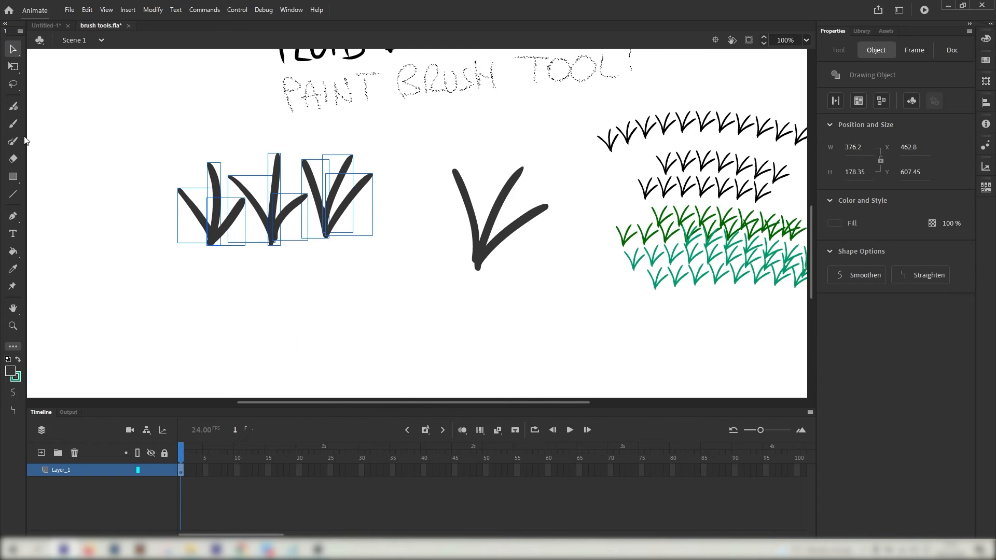
click(14, 140)
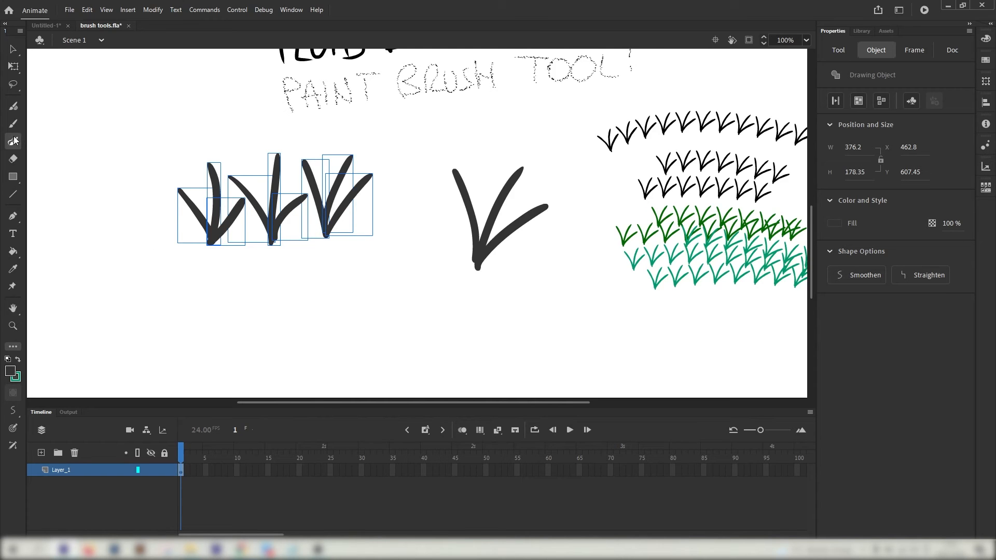
click(847, 51)
click(892, 203)
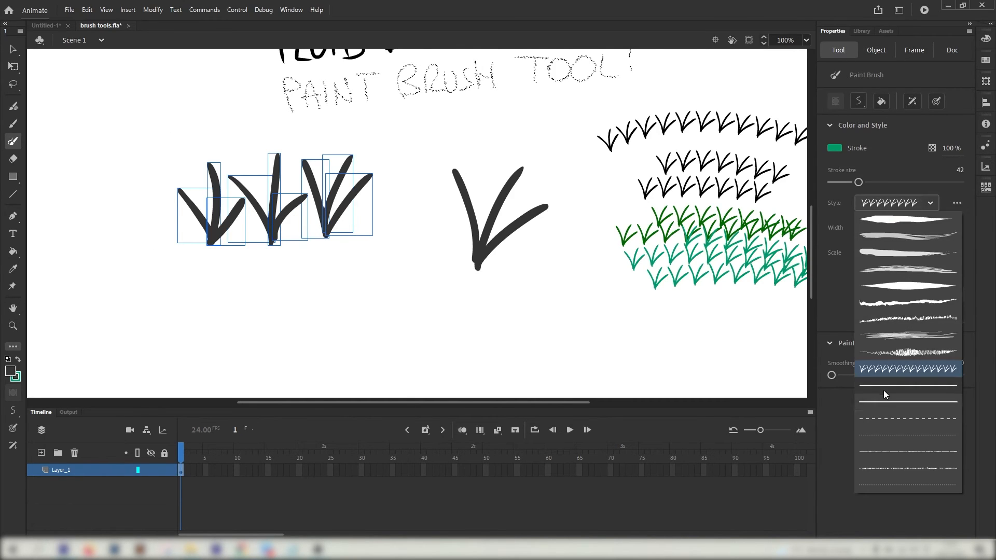
click(886, 393)
click(13, 50)
Step: Draw three more grass tufts below the first three using the Classic Brush with Object Drawing mode off
click(13, 123)
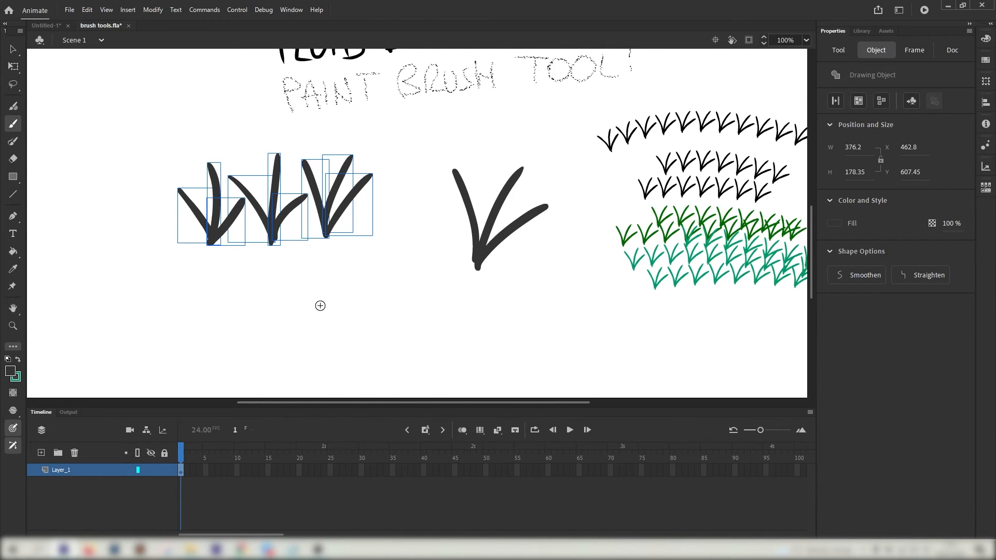
mouse_move(288, 273)
mouse_down()
mouse_move(318, 332)
mouse_move(341, 284)
mouse_up()
drag(318, 364, 352, 309)
drag(230, 304, 270, 374)
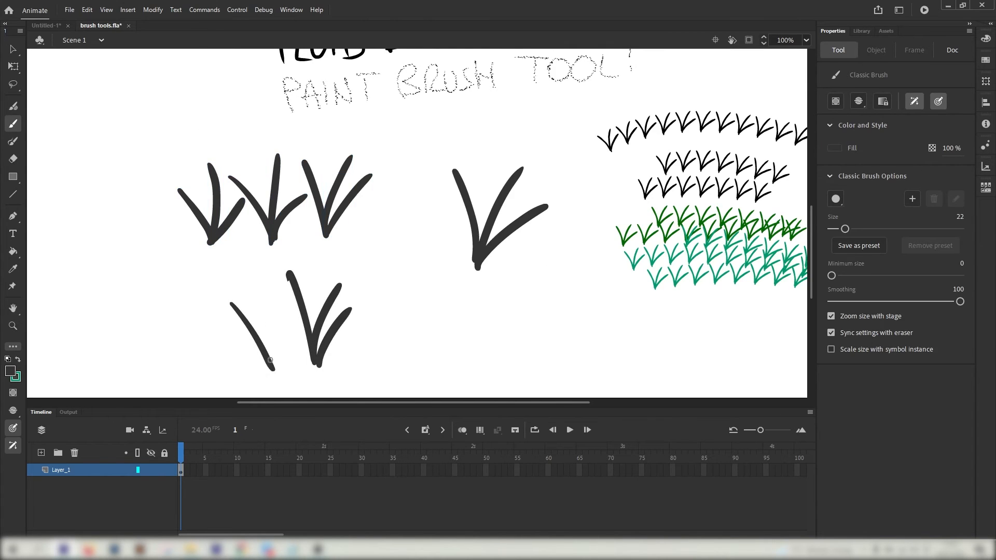
drag(266, 299, 288, 325)
drag(175, 303, 220, 378)
mouse_move(210, 305)
mouse_down()
mouse_move(220, 378)
mouse_move(242, 349)
mouse_up()
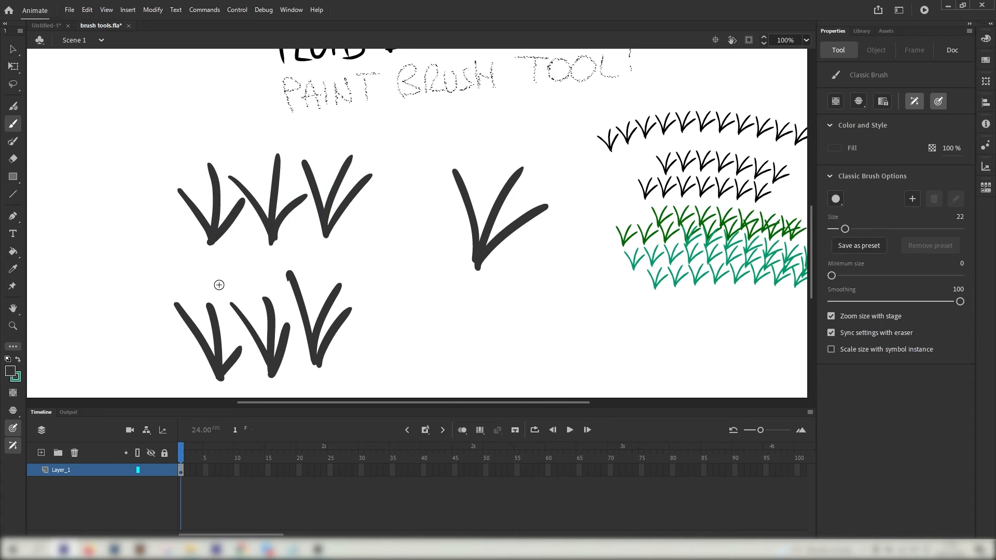
Step: Select the lower three grass tufts together and move them a little to the right
key(v)
mouse_move(378, 389)
mouse_down()
mouse_move(138, 279)
mouse_move(156, 264)
mouse_up()
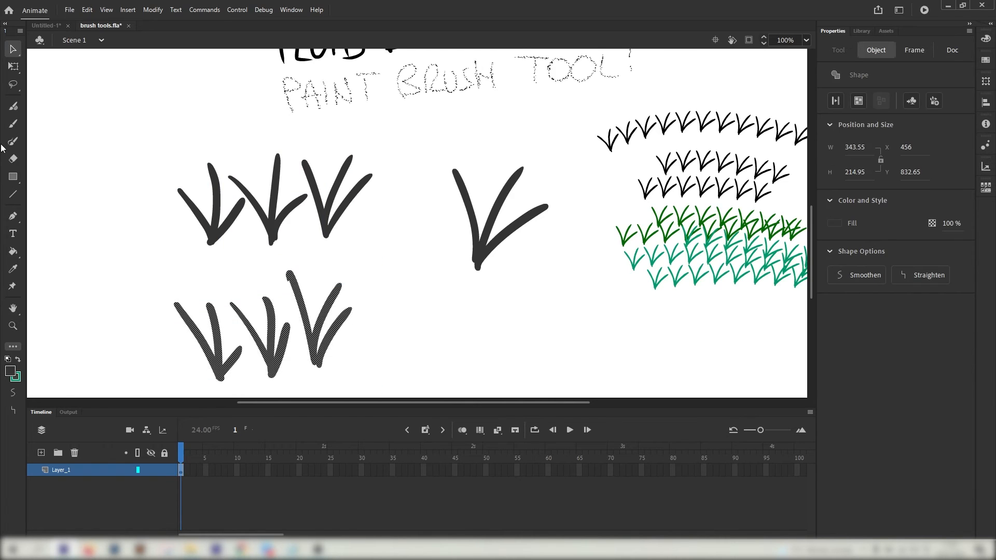
click(13, 123)
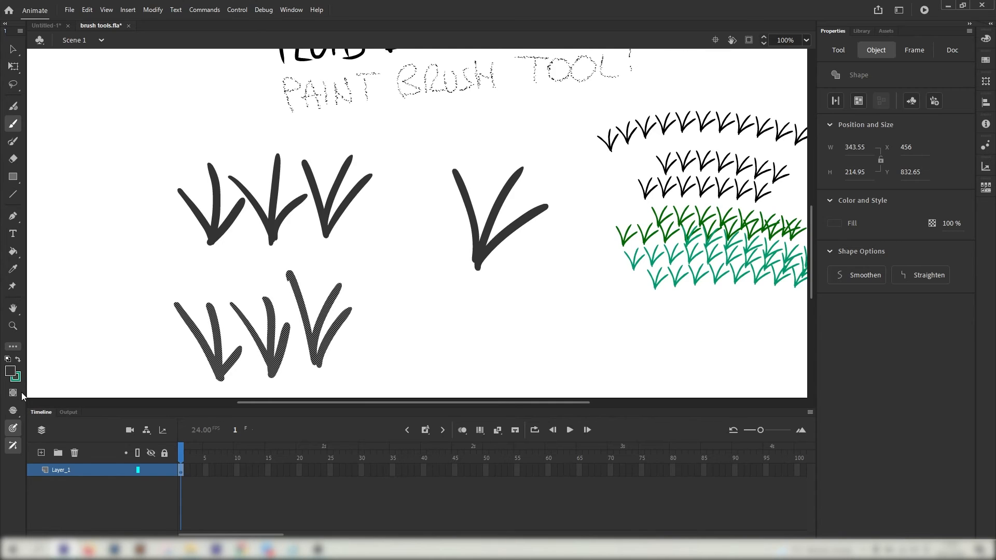
click(14, 51)
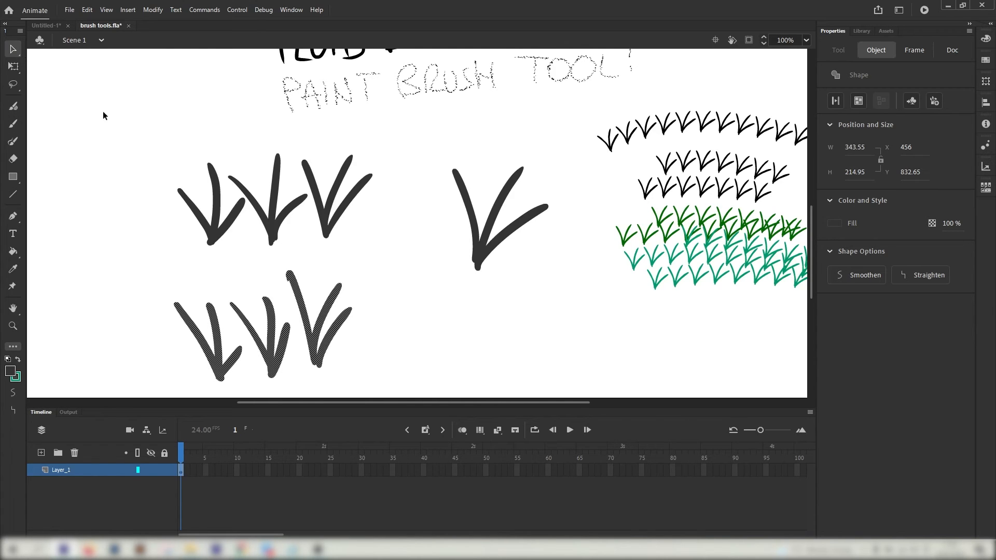
drag(321, 340, 402, 335)
scroll(394, 321, down, 2)
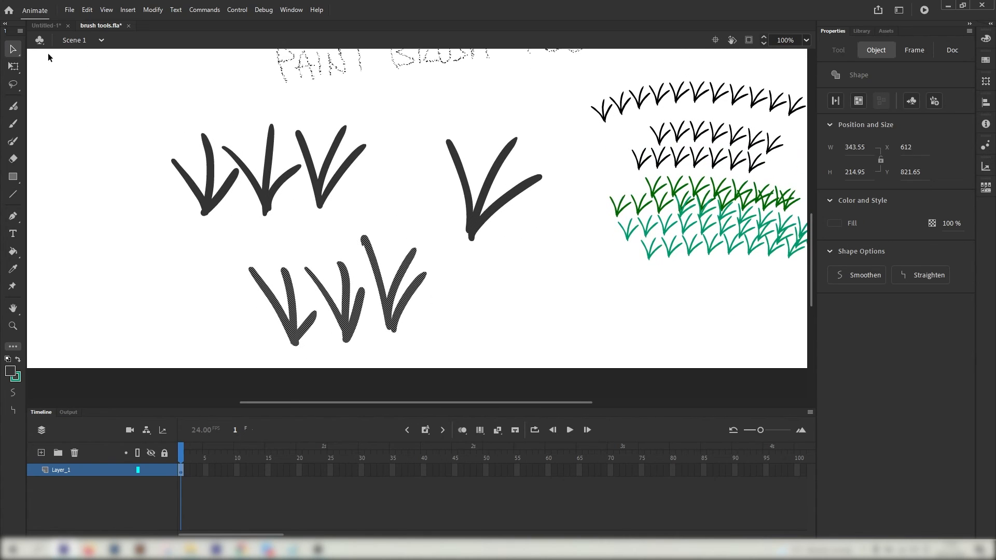
Step: Create a paint brush from the selected three tufts with Pattern Brush as the type and add it
right_click(340, 326)
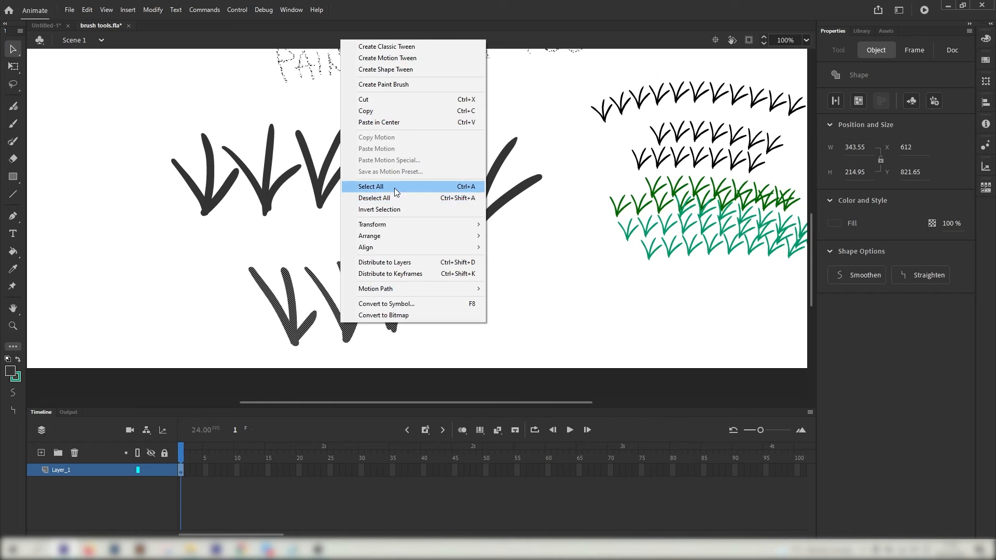
click(410, 85)
click(441, 125)
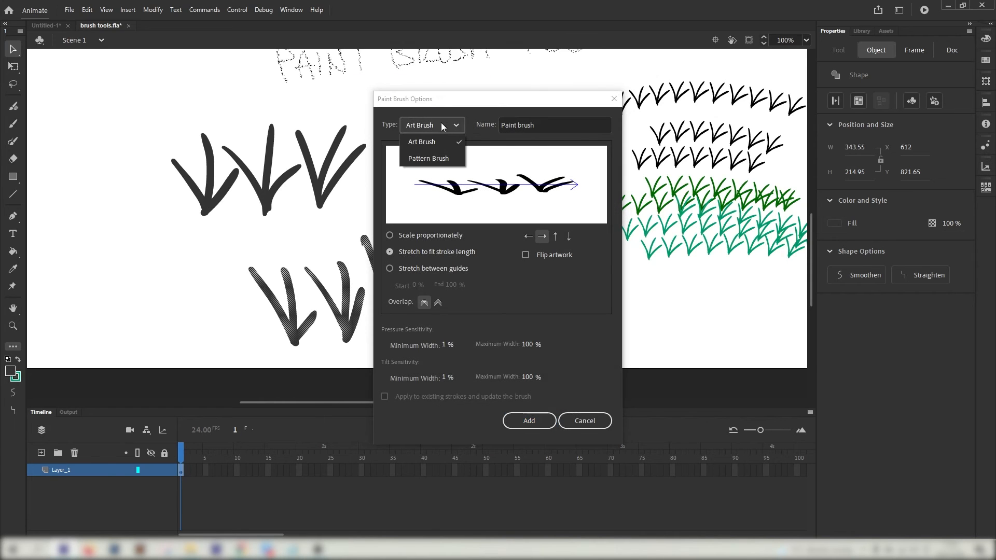
click(447, 158)
click(527, 420)
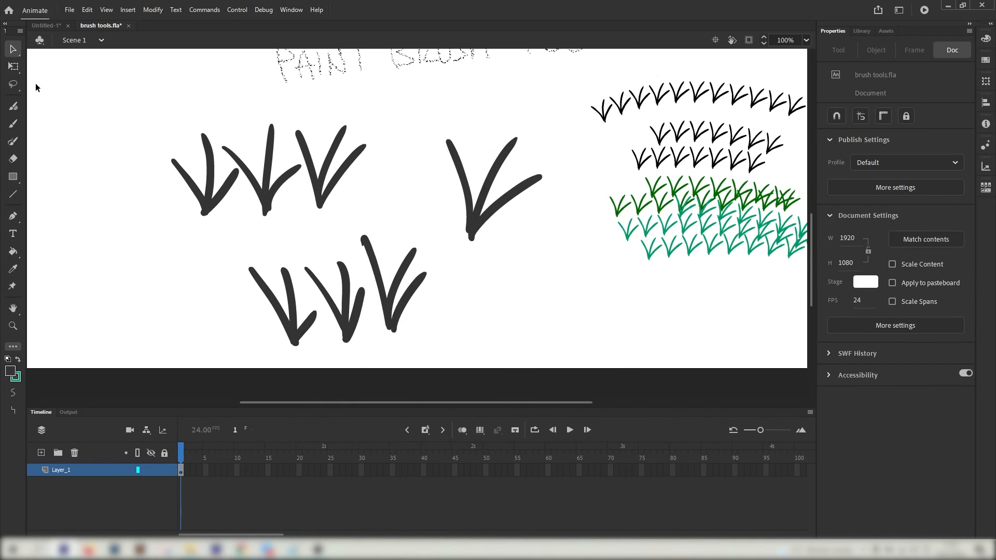
Step: Paint several overlapping teal rows of grass beneath the earlier rows using the Paint Brush with the new three-tuft pattern at stroke size 58
click(13, 141)
scroll(489, 134, down, 5)
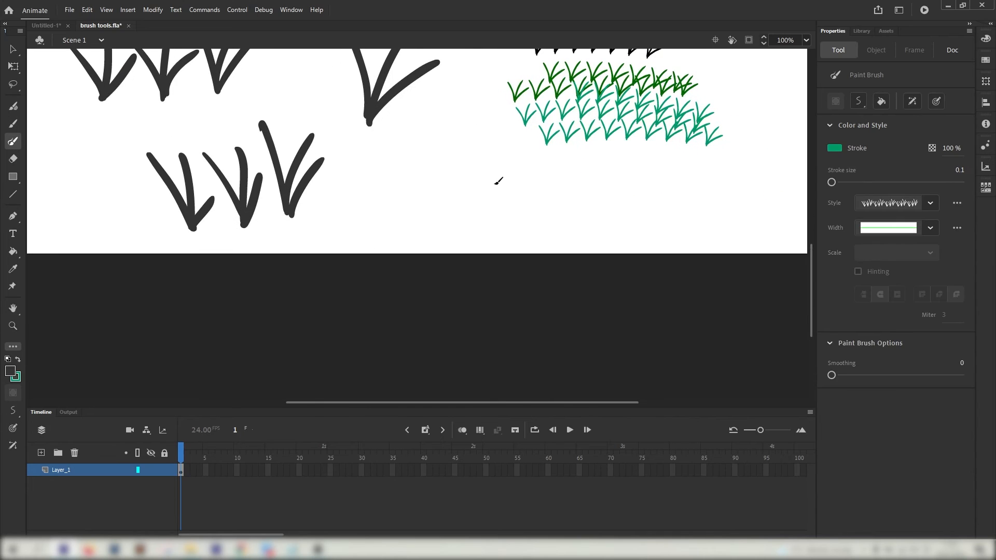
drag(481, 193, 587, 194)
key(ctrl+z)
drag(587, 141, 542, 200)
mouse_move(374, 247)
mouse_down()
mouse_move(419, 238)
mouse_move(534, 258)
mouse_up()
drag(410, 252, 490, 257)
mouse_move(378, 278)
mouse_down()
mouse_move(496, 265)
mouse_move(506, 277)
mouse_move(566, 286)
mouse_up()
drag(437, 277, 530, 286)
drag(502, 206, 434, 253)
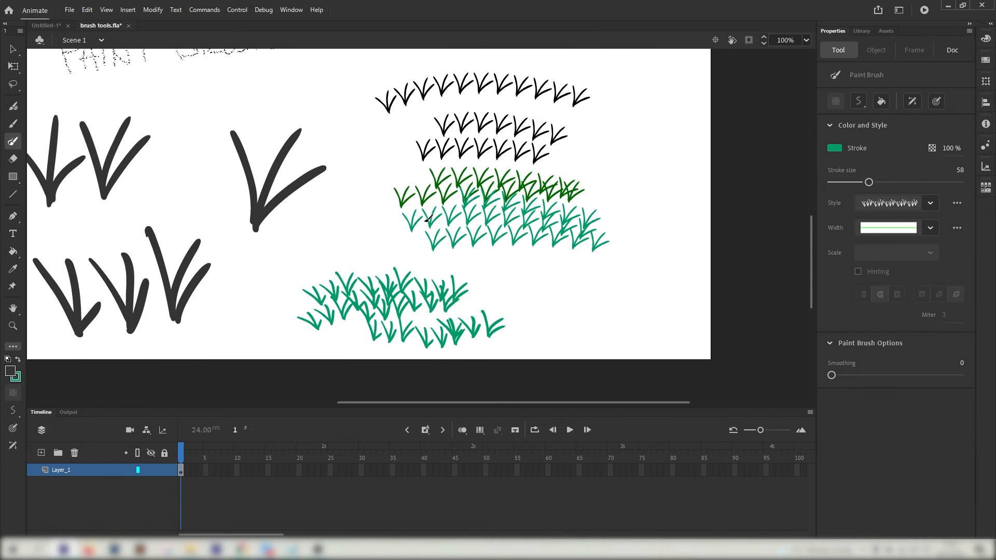
Step: Select all the grass drawings below the handwritten tool names and delete them
key(ctrl+minus)
scroll(371, 181, up, 1)
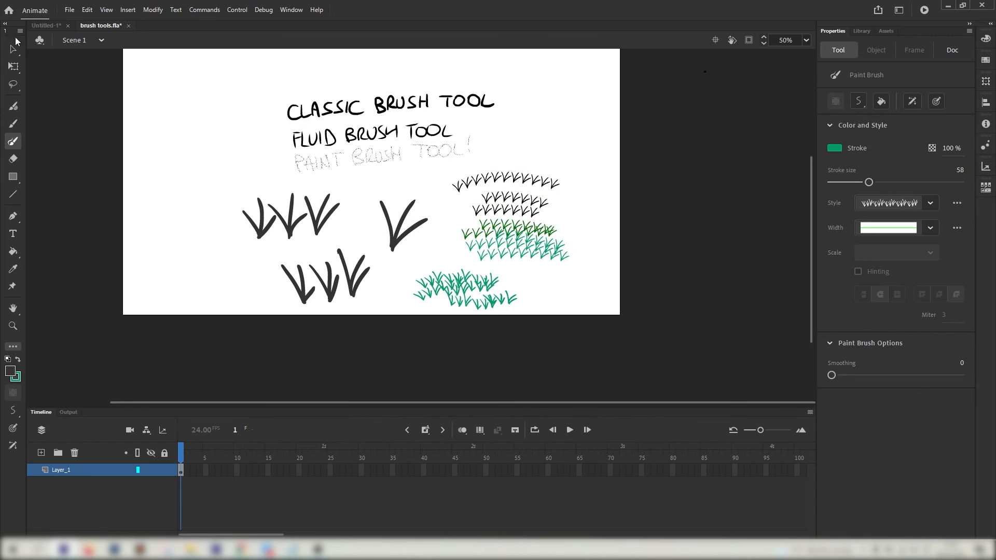
click(13, 49)
mouse_move(227, 341)
mouse_down()
mouse_move(619, 177)
mouse_move(608, 175)
mouse_up()
key(Delete)
Step: Draw a wavy line below the text with the Classic Brush and show its anchor points with the Subselection tool
key(b)
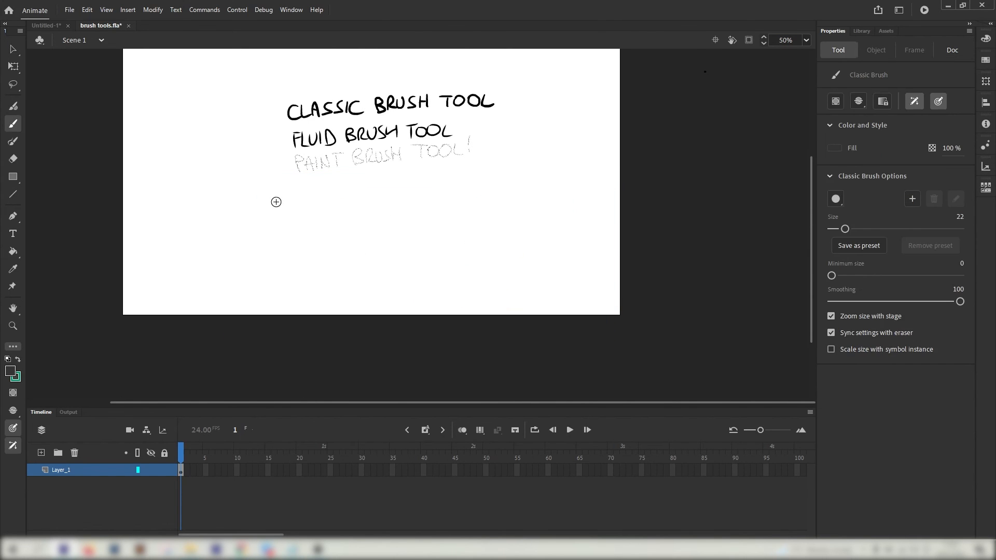
mouse_move(192, 232)
mouse_down()
mouse_move(311, 209)
mouse_move(412, 227)
mouse_up()
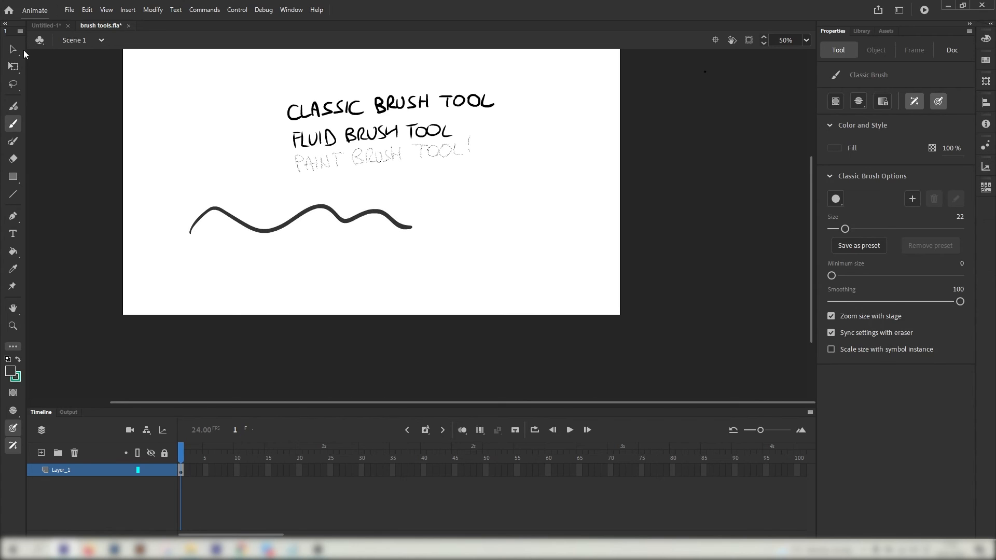
click(13, 49)
click(14, 52)
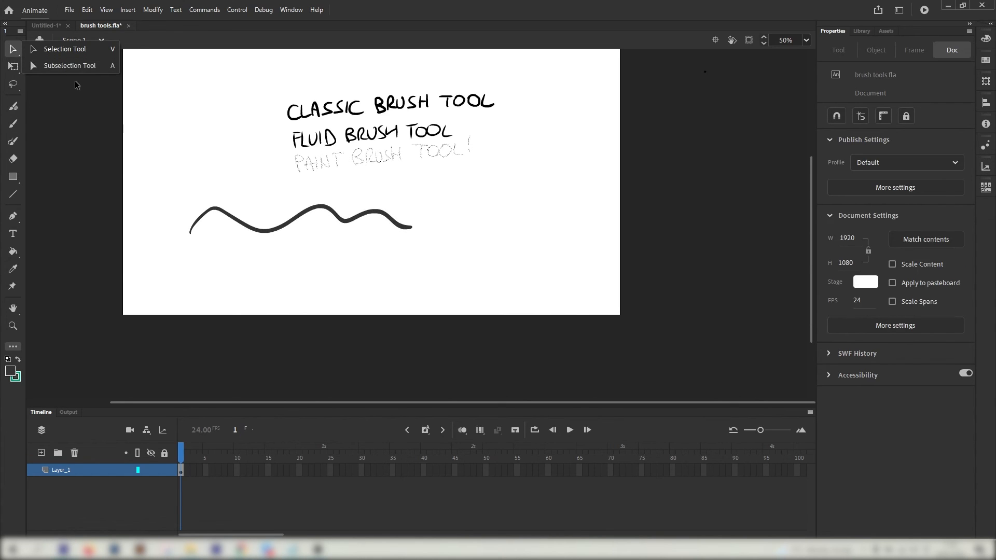
click(63, 50)
click(231, 215)
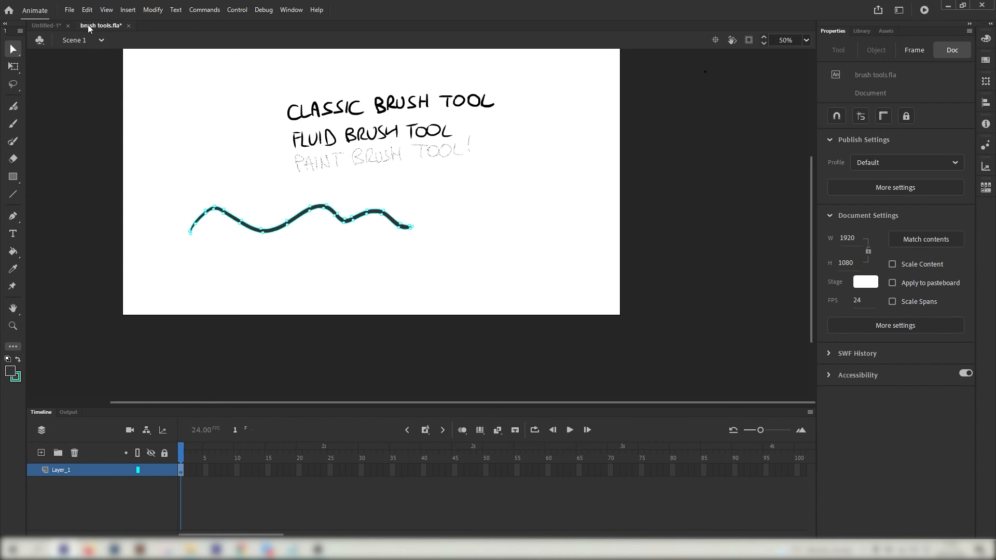
Step: View the Classic Brush type options, then paint a large circle and a looping squiggle beside the wavy line
click(13, 123)
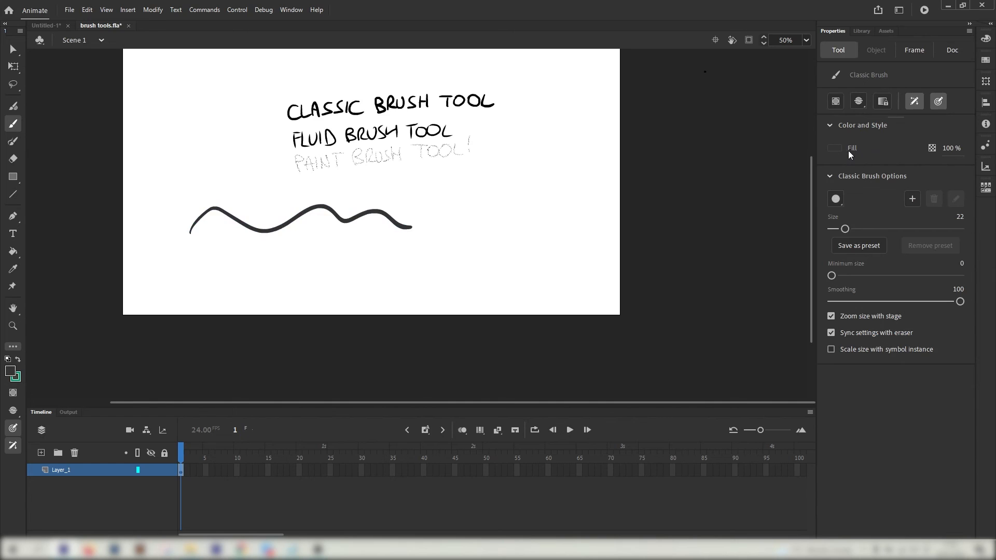
click(838, 203)
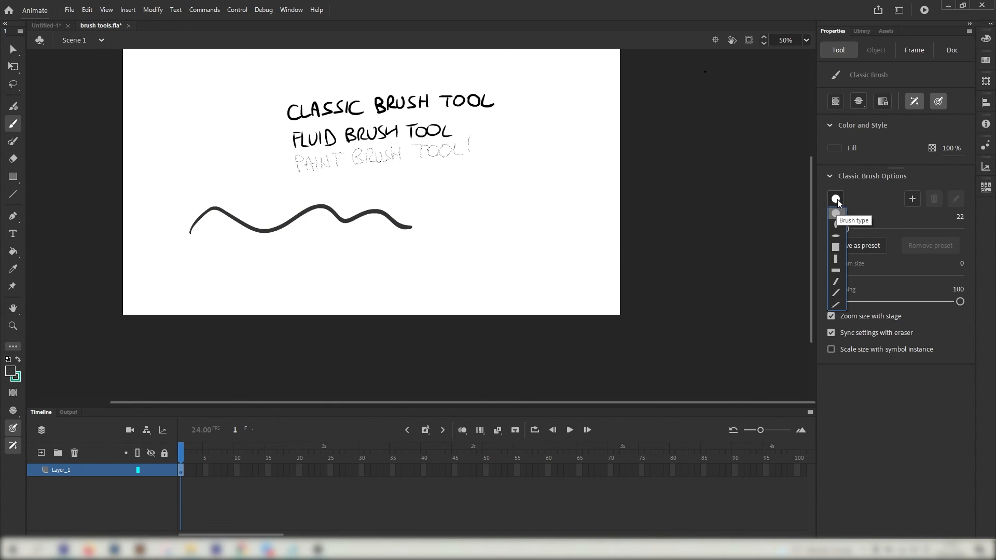
drag(495, 173, 534, 236)
mouse_move(425, 252)
mouse_down()
mouse_move(522, 287)
mouse_move(582, 289)
mouse_up()
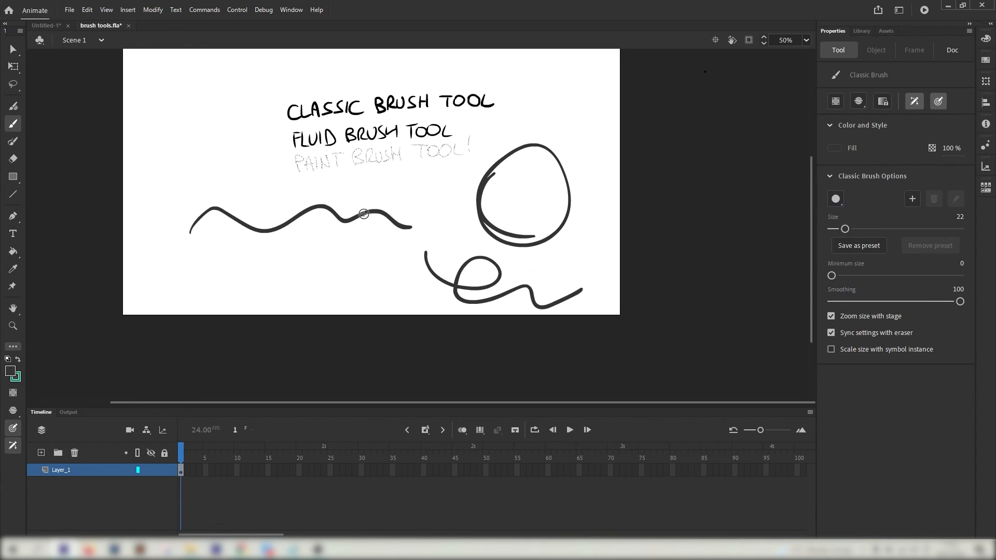
Step: Draw a second wavy line below the first with the Fluid Brush and show its anchor points
click(13, 106)
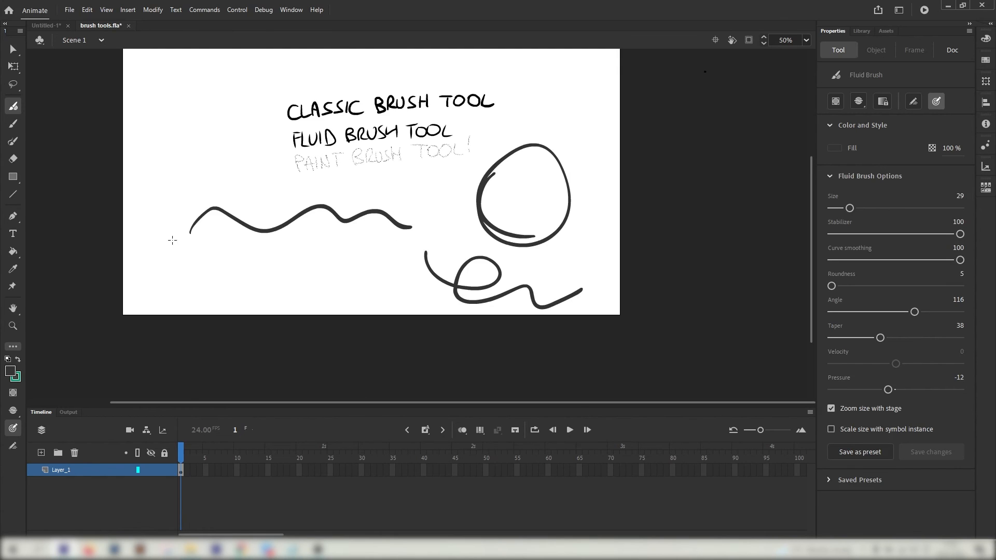
drag(187, 249, 376, 283)
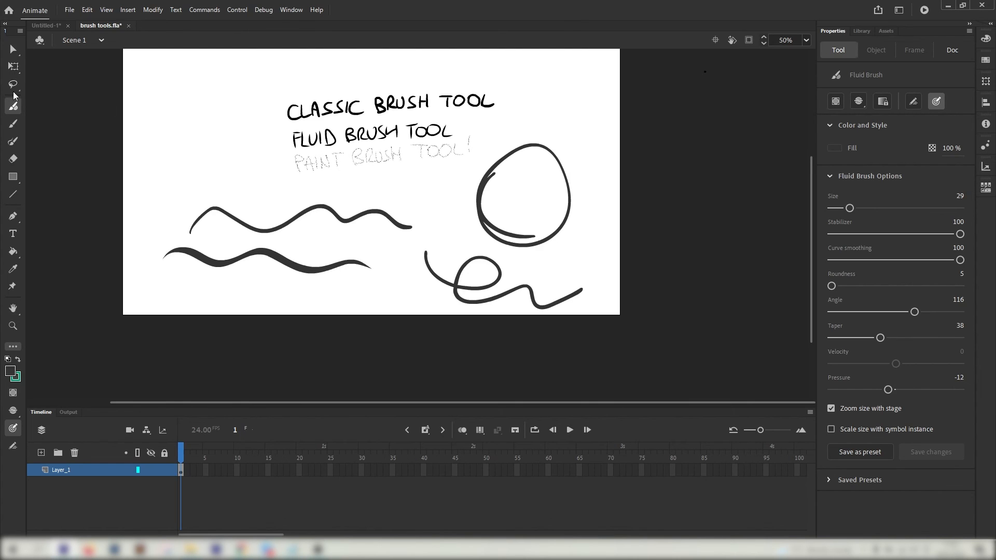
click(13, 49)
click(218, 263)
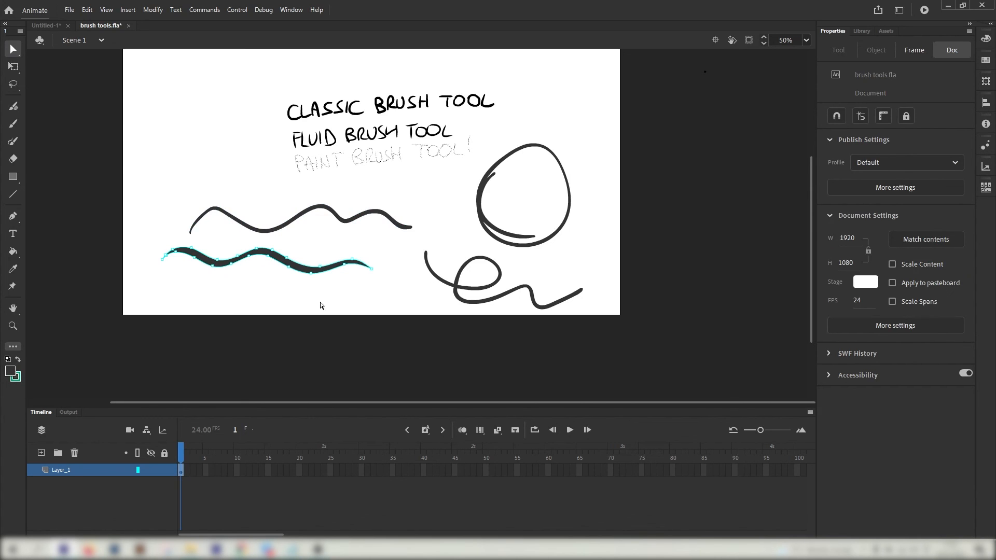
Step: Set the Fluid Brush taper to 23 and paint a curved stroke to the right of the circle
click(13, 106)
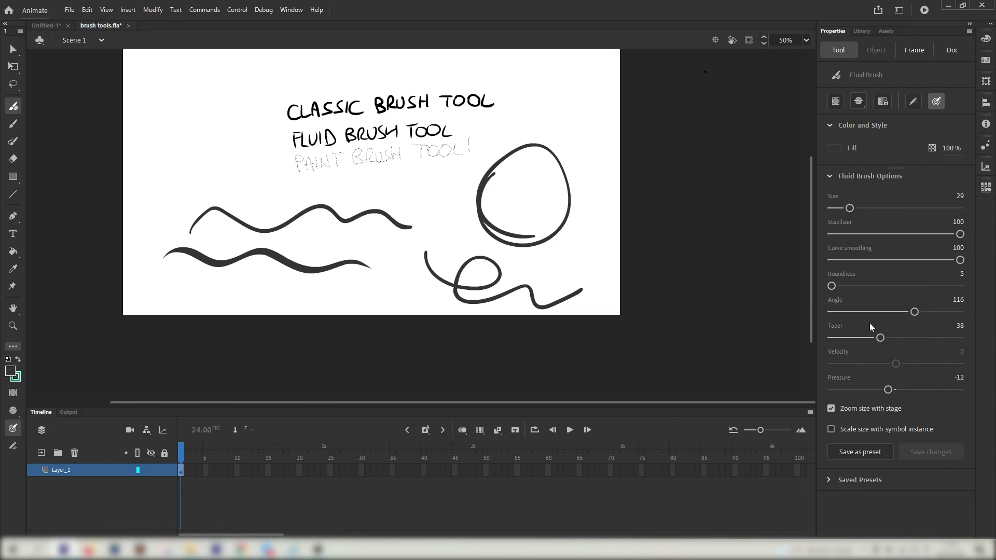
drag(880, 338, 860, 338)
drag(564, 130, 619, 230)
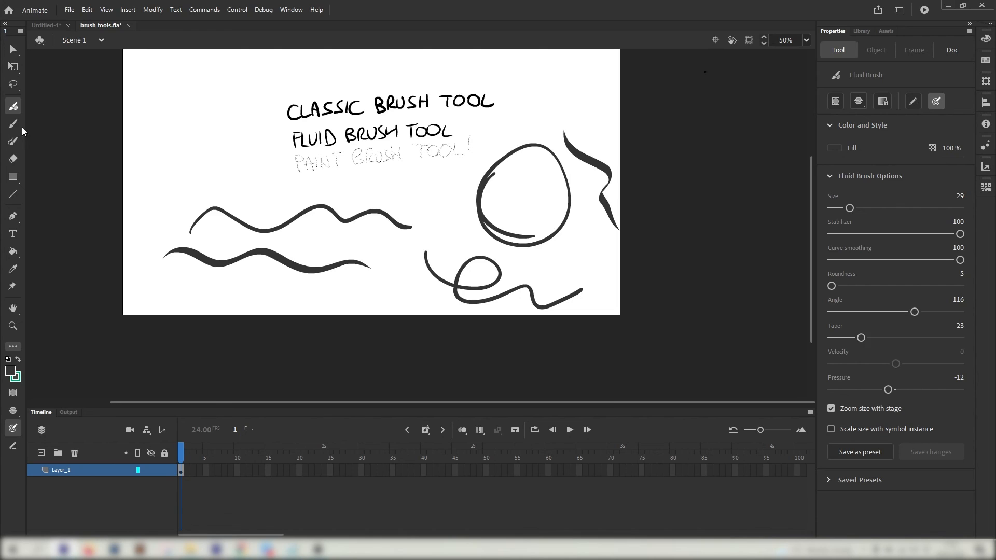
Step: Draw a thin wavy line beside the brush names with the Paint Brush and select it to inspect the stroke
click(13, 141)
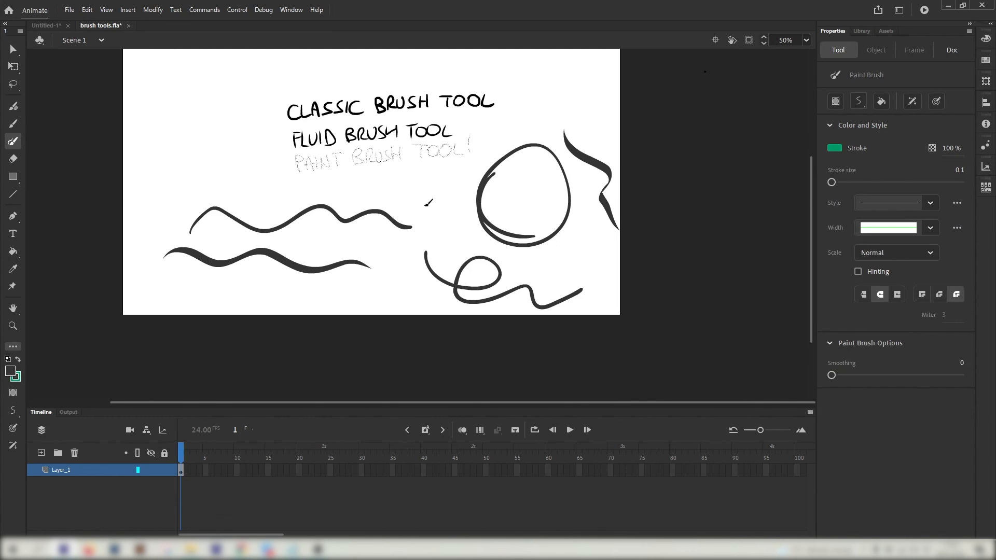
drag(127, 129, 286, 140)
key(v)
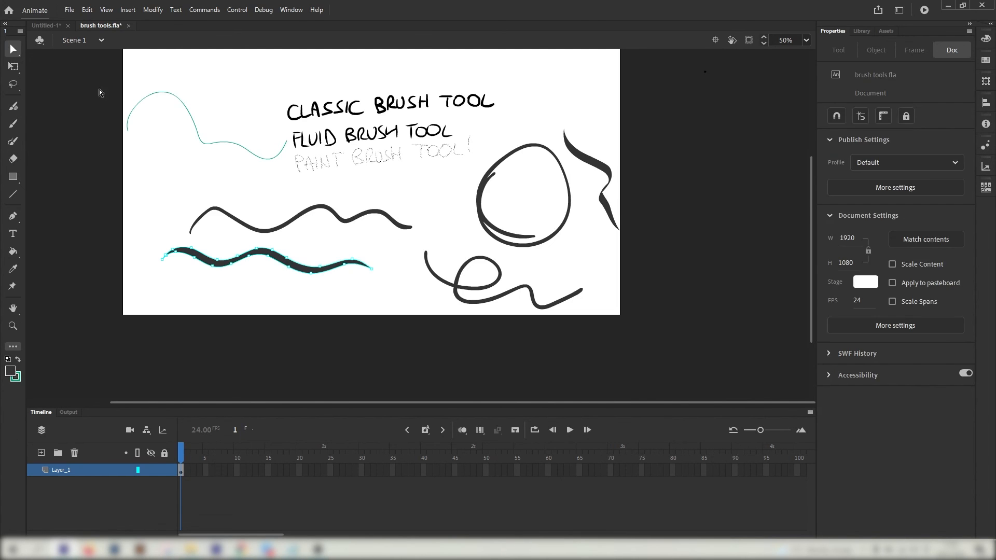
click(188, 112)
Step: Paint two more thin freehand strokes with the Paint Brush, above and below the handwritten brush names
click(13, 141)
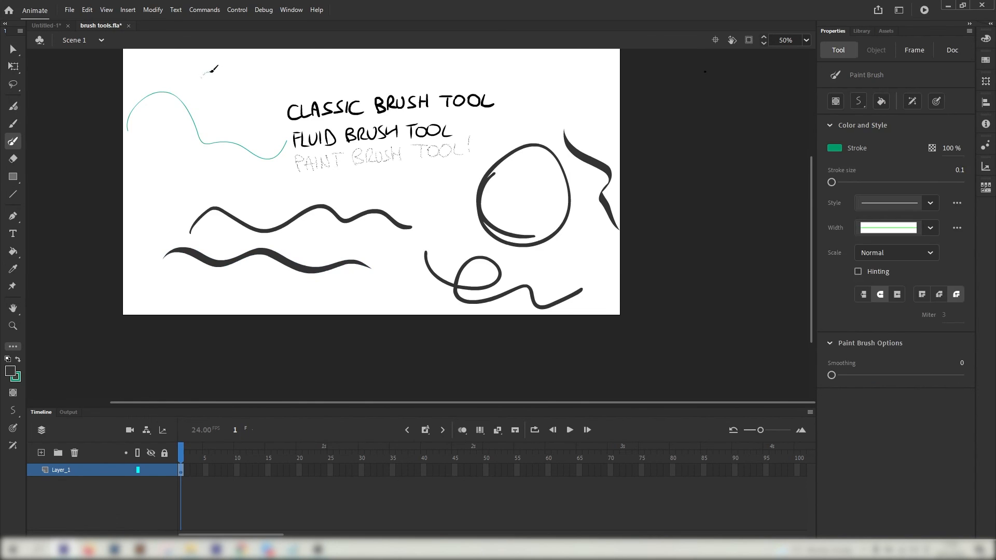
mouse_move(202, 77)
mouse_down()
mouse_move(244, 80)
mouse_move(363, 74)
mouse_up()
drag(356, 139, 403, 186)
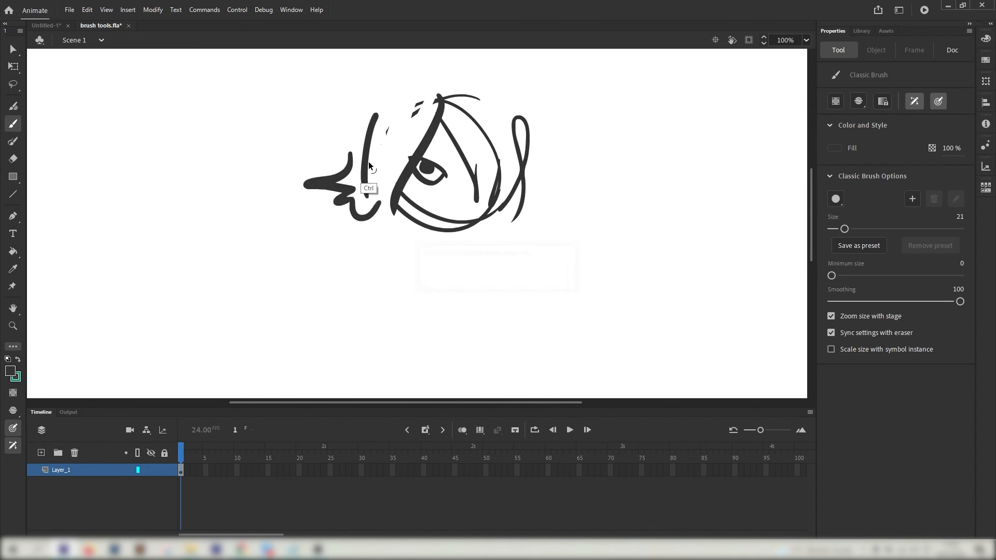
Step: Sketch a cartoon character's hair, face, collar and torso with the Classic Brush at size 13
drag(352, 169, 336, 195)
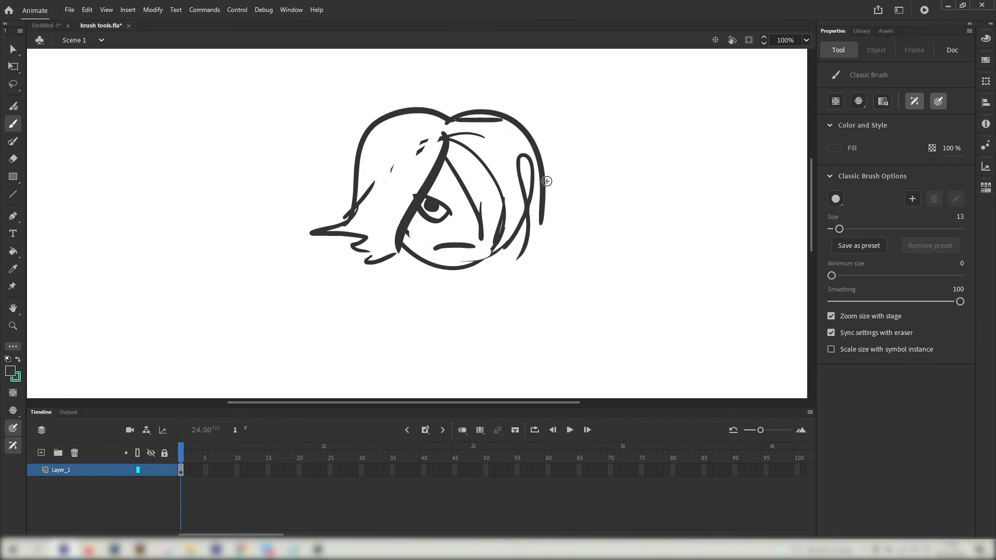
drag(426, 267, 458, 160)
key(ctrl+z)
key(ctrl+z)
drag(489, 149, 453, 233)
drag(556, 156, 555, 244)
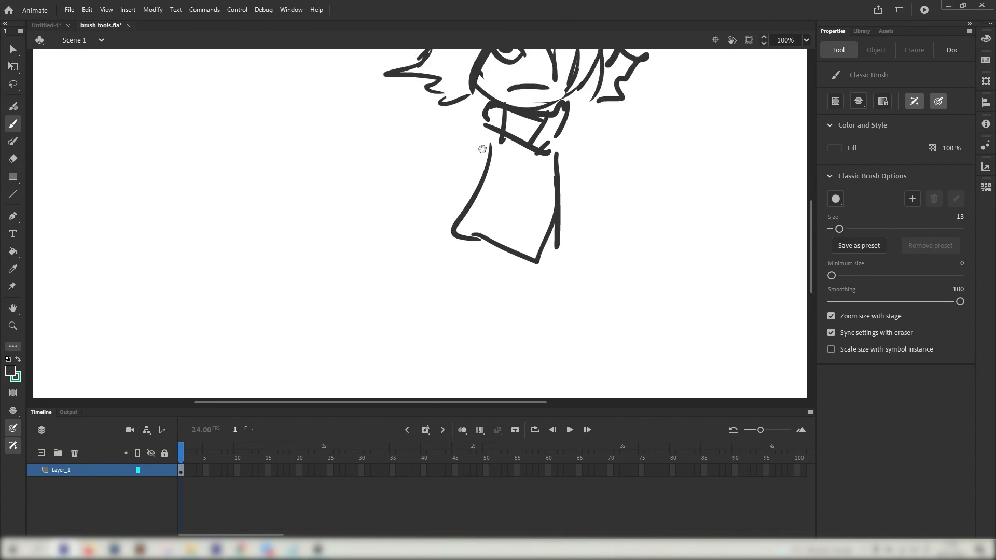
Step: Sketch the character's belt, both legs and the feet below the torso with the Classic Brush
drag(398, 300, 516, 322)
drag(429, 380, 444, 180)
mouse_move(425, 125)
mouse_down()
mouse_move(334, 250)
mouse_move(246, 334)
mouse_up()
drag(396, 213, 339, 327)
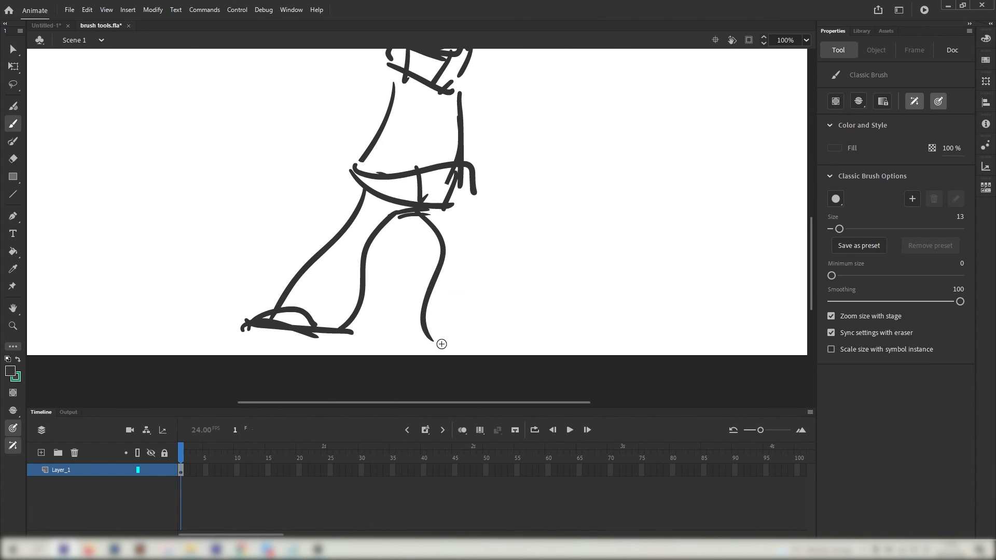
drag(433, 337, 489, 335)
drag(457, 212, 505, 340)
drag(467, 156, 485, 306)
drag(455, 240, 506, 280)
key(ctrl+z)
drag(431, 280, 499, 266)
Step: Try to sketch an arm hanging beside the torso, then undo the latest strokes and erase part of the arm lines
drag(476, 213, 413, 336)
drag(491, 236, 454, 360)
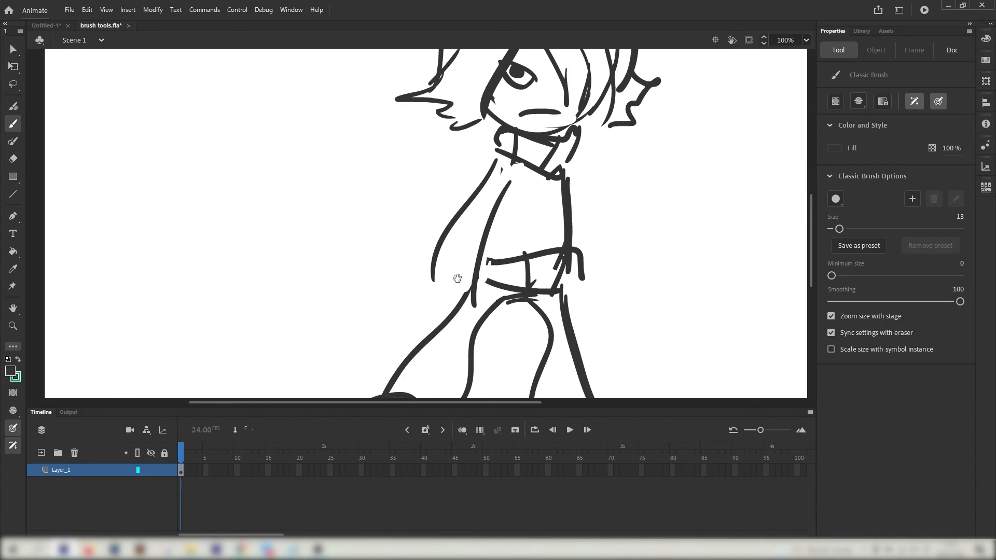
drag(437, 263, 441, 322)
mouse_move(583, 197)
mouse_down()
mouse_move(476, 231)
mouse_move(426, 196)
mouse_up()
drag(419, 172, 487, 233)
key(ctrl+z)
key(ctrl+z)
key(ctrl+z)
key(ctrl+z)
key(ctrl+z)
key(e)
drag(340, 161, 312, 244)
Step: Sketch the character's bent arm with the hand resting on the hip, using the Classic Brush
key(b)
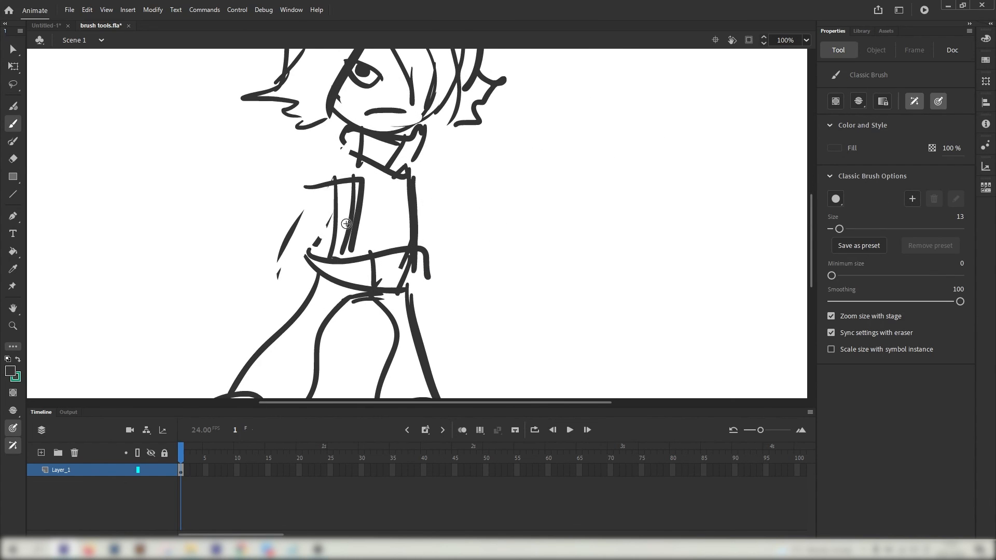
drag(342, 143, 253, 201)
drag(254, 203, 331, 247)
drag(346, 169, 335, 241)
mouse_move(366, 175)
mouse_down()
mouse_move(347, 299)
mouse_move(322, 217)
mouse_up()
Step: Sketch a hand holding a steaming cup, join it to the shoulder with an outstretched arm, and add the nose
drag(450, 250, 482, 243)
drag(477, 212, 521, 109)
drag(483, 231, 484, 270)
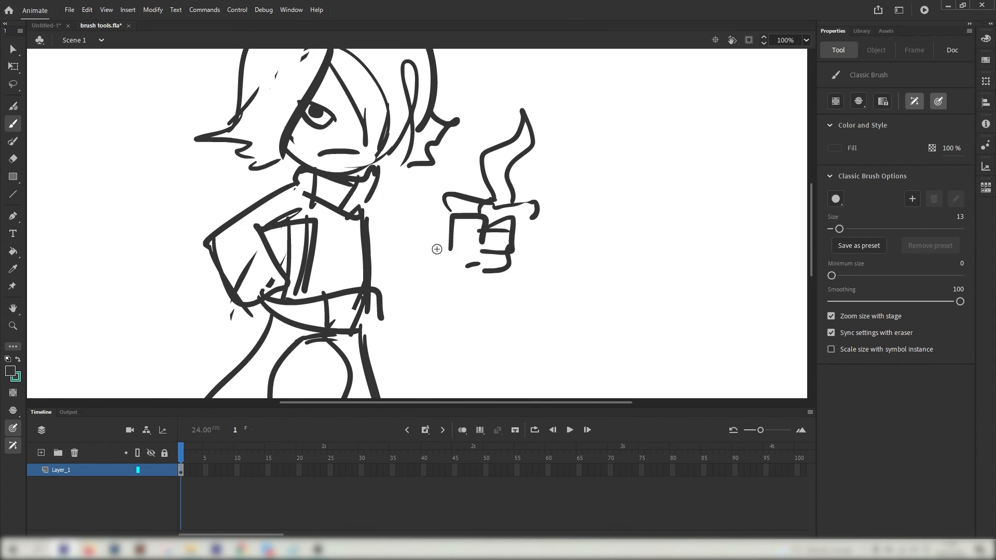
drag(367, 210, 458, 235)
mouse_move(444, 301)
mouse_down()
mouse_move(500, 171)
mouse_move(572, 397)
mouse_up()
drag(468, 239, 476, 237)
Step: Insert a new layer above the sketch and recolor the artwork on Layer_1 light gray
right_click(95, 475)
click(125, 287)
click(95, 483)
click(10, 371)
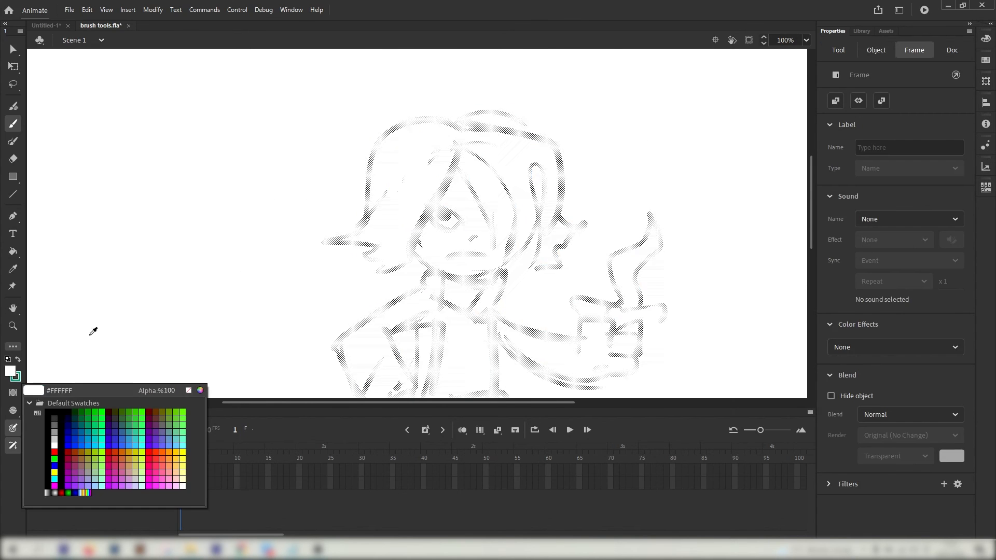
click(51, 439)
Step: Set the fill color back to dark gray, lock Layer_1 and make Layer_2 the active layer
click(95, 470)
click(10, 372)
click(51, 419)
click(164, 483)
click(120, 469)
Step: Set the fill to black and ink the eye on Layer_2 with the Paint Brush, using a rough tapered stroke style at size 11
click(13, 106)
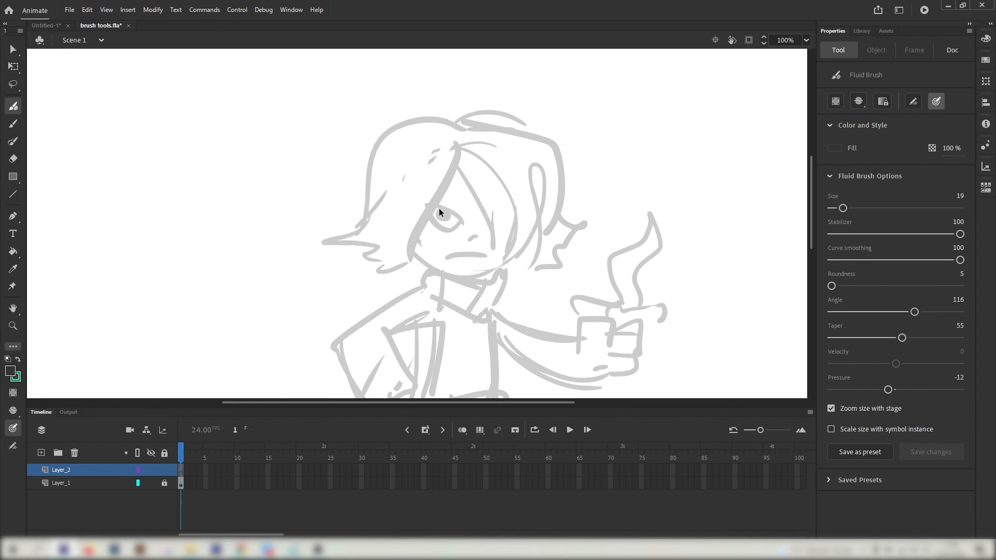
key(ctrl+z)
key(y)
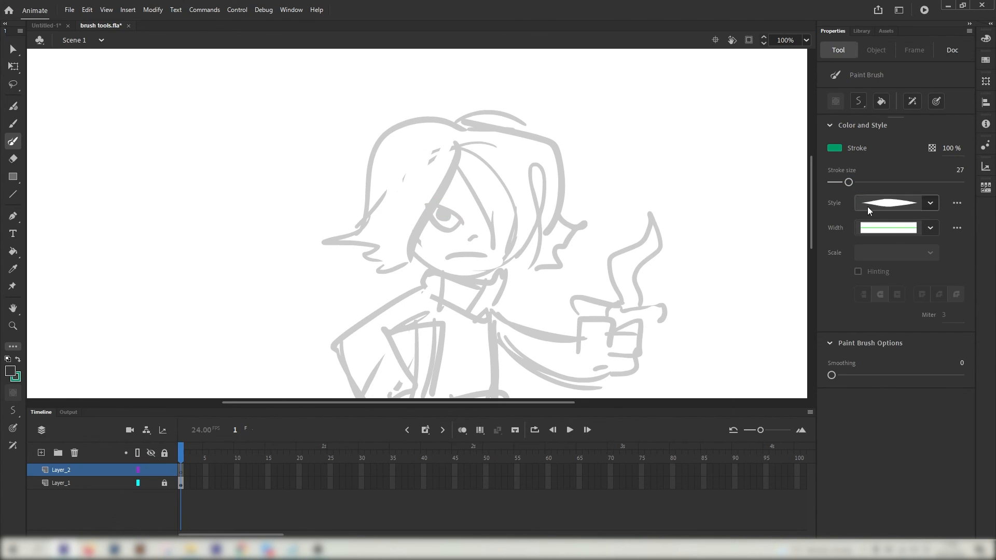
click(930, 203)
click(896, 312)
click(10, 372)
click(51, 412)
drag(421, 199, 469, 220)
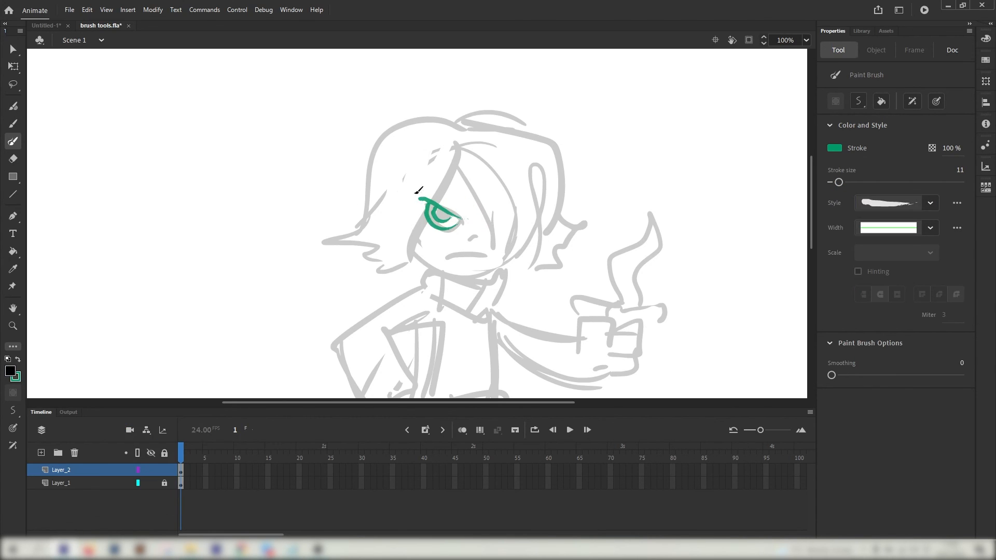